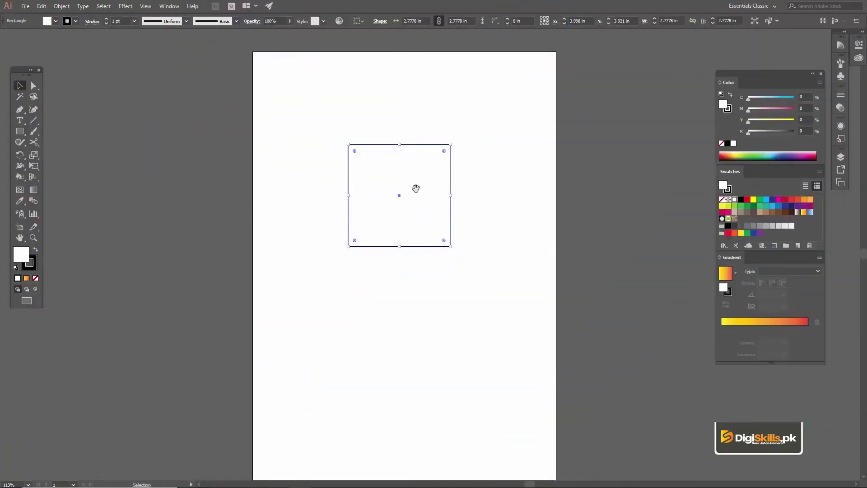
- Zoom in on the square to 150% magnification, then return to the Selection tool
{"action": "mouse_move", "coordinate": [416, 189]}
{"action": "left_mouse_down"}
{"action": "mouse_move", "coordinate": [391, 191]}
{"action": "mouse_move", "coordinate": [413, 182]}
{"action": "left_mouse_up"}
{"action": "key", "text": "z"}
{"action": "left_click", "coordinate": [399, 183]}
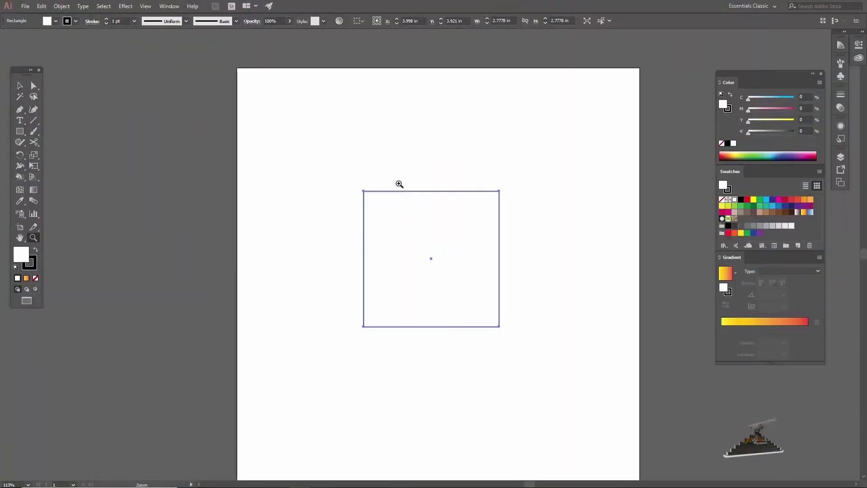
{"action": "left_click", "coordinate": [416, 205]}
{"action": "key", "text": "v"}
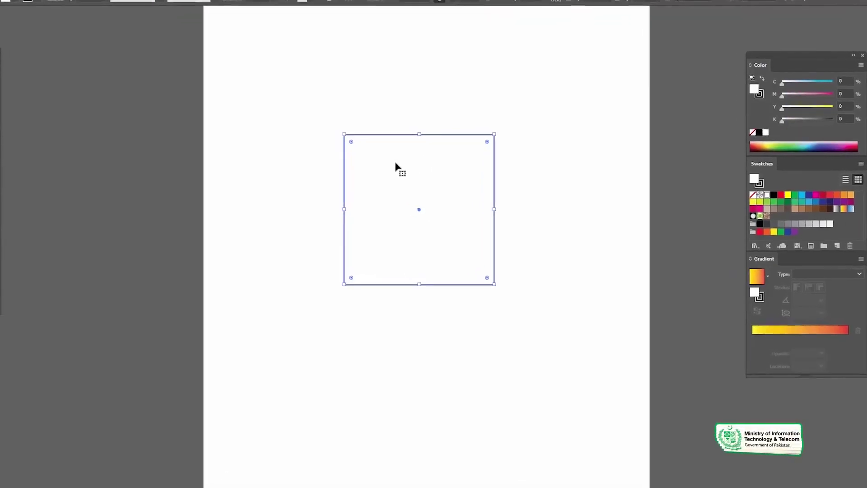
{"action": "right_click", "coordinate": [393, 158]}
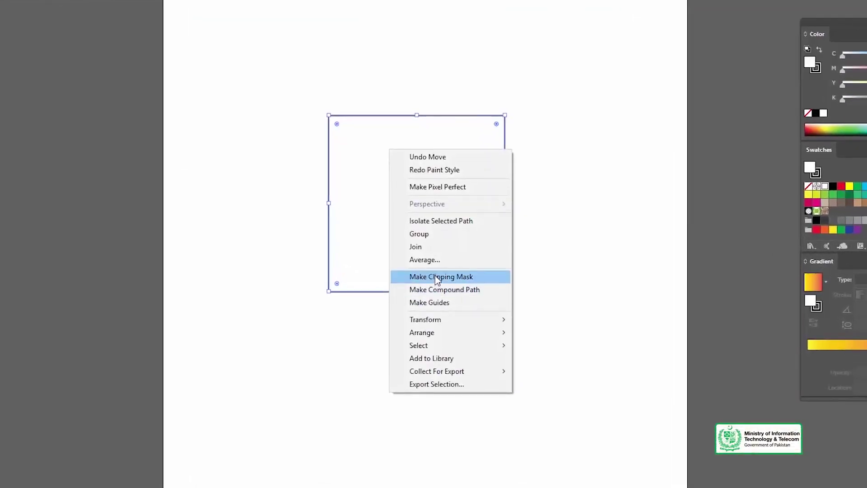
{"action": "mouse_move", "coordinate": [440, 319]}
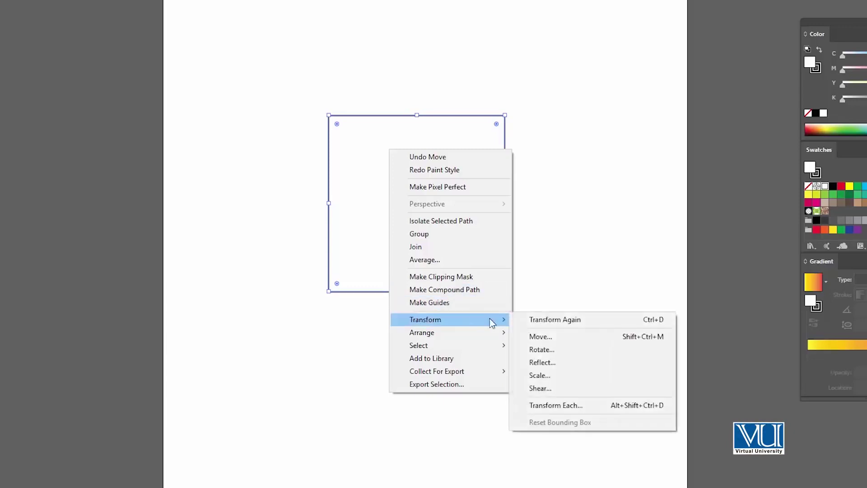
{"action": "left_click", "coordinate": [551, 336]}
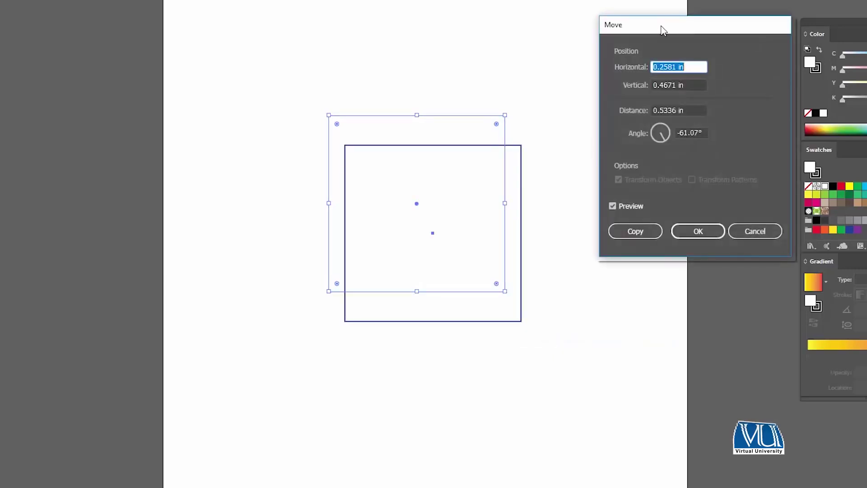
{"action": "left_click_drag", "start_coordinate": [662, 30], "coordinate": [646, 43]}
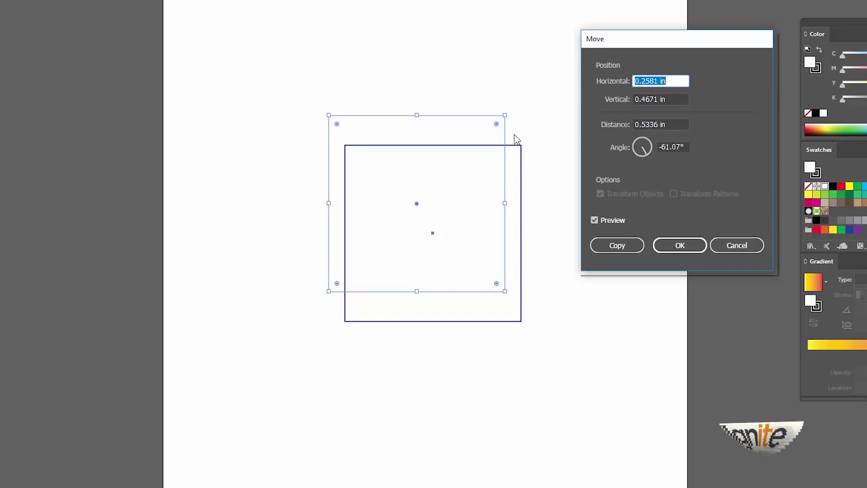
{"action": "left_click_drag", "start_coordinate": [648, 45], "coordinate": [638, 71]}
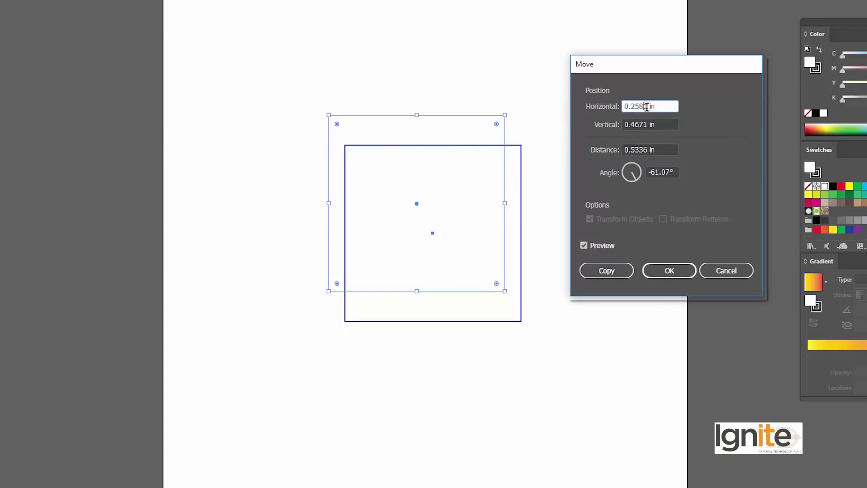
{"action": "left_click_drag", "start_coordinate": [646, 106], "coordinate": [617, 103]}
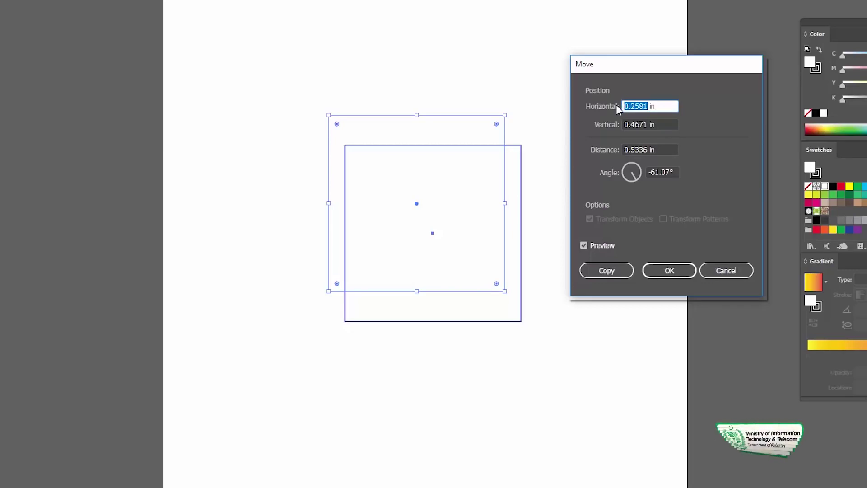
{"action": "type", "text": "4"}
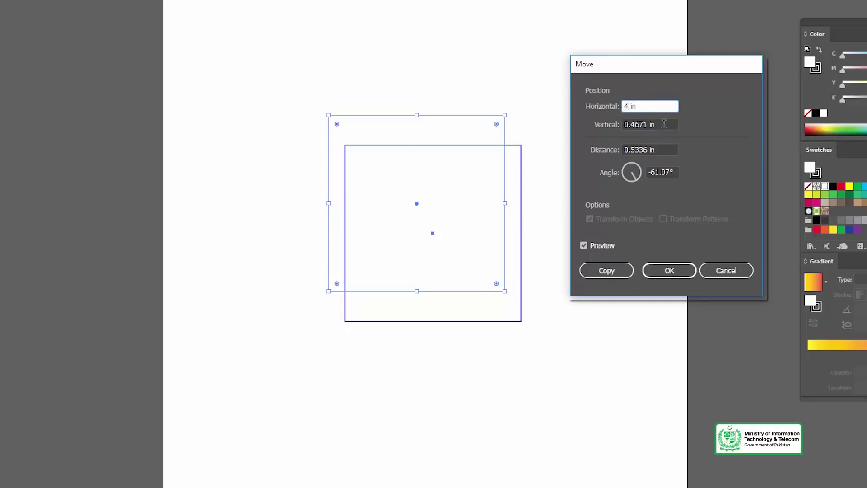
{"action": "left_click_drag", "start_coordinate": [663, 124], "coordinate": [611, 129]}
{"action": "type", "text": "4"}
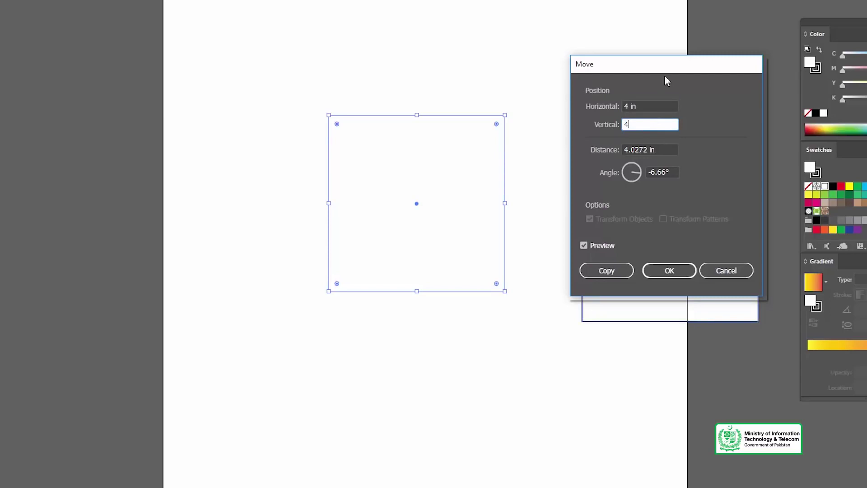
{"action": "mouse_move", "coordinate": [666, 64]}
{"action": "left_mouse_down"}
{"action": "mouse_move", "coordinate": [547, 32]}
{"action": "mouse_move", "coordinate": [590, 24]}
{"action": "left_mouse_up"}
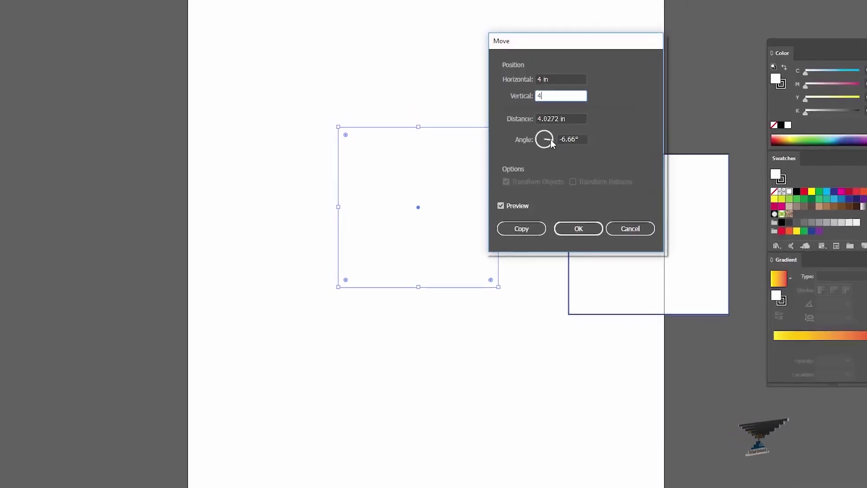
{"action": "left_click", "coordinate": [535, 152]}
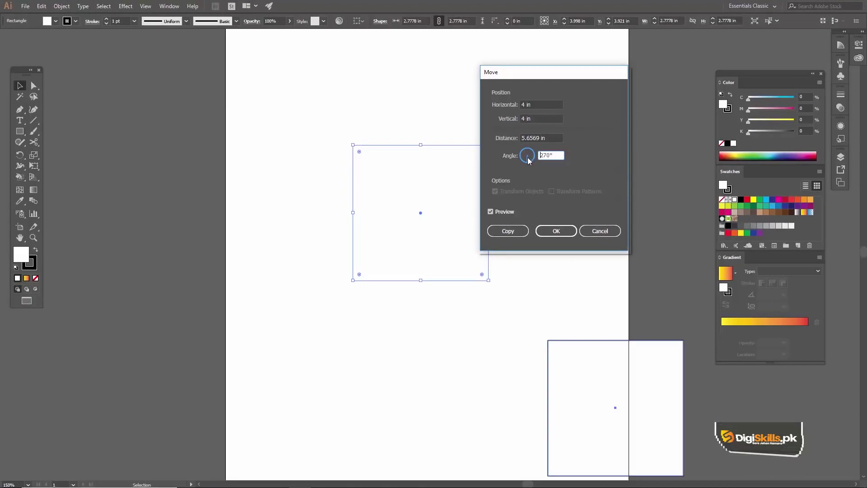
{"action": "left_click_drag", "start_coordinate": [527, 160], "coordinate": [528, 156]}
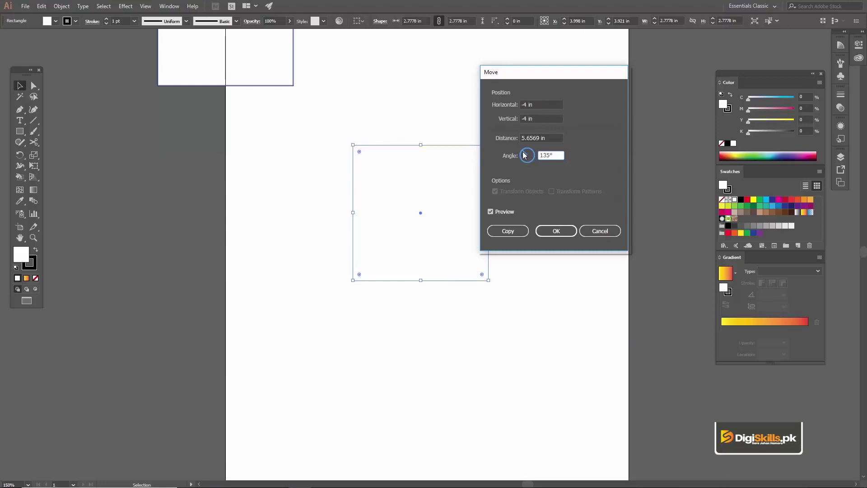
{"action": "left_click_drag", "start_coordinate": [523, 157], "coordinate": [532, 156]}
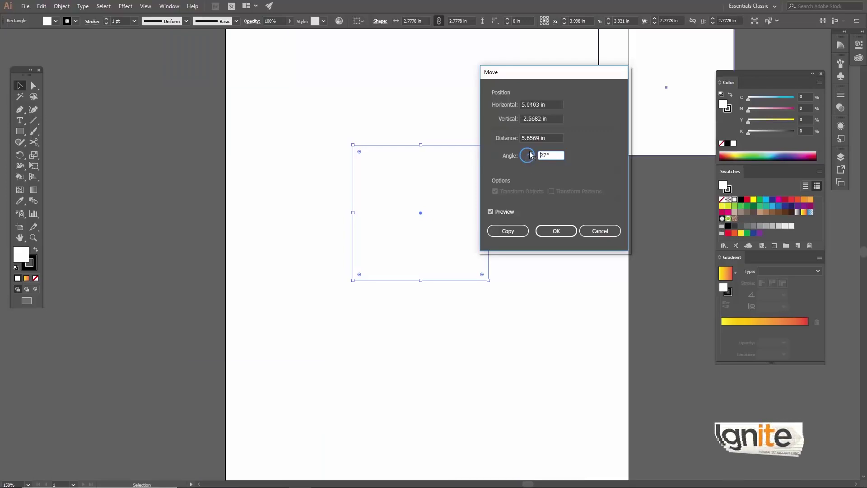
{"action": "left_click", "coordinate": [600, 231]}
{"action": "left_click", "coordinate": [515, 131]}
{"action": "left_click", "coordinate": [484, 145]}
{"action": "right_click", "coordinate": [461, 148]}
{"action": "mouse_move", "coordinate": [488, 279]}
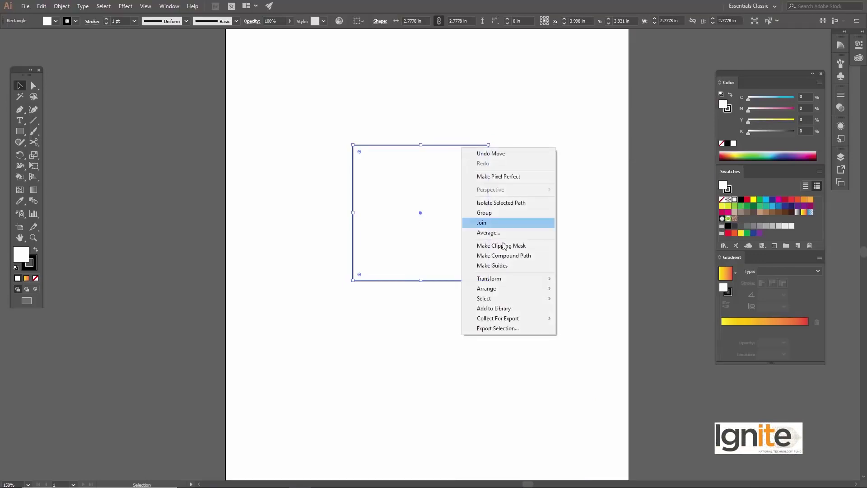
{"action": "left_click", "coordinate": [573, 293]}
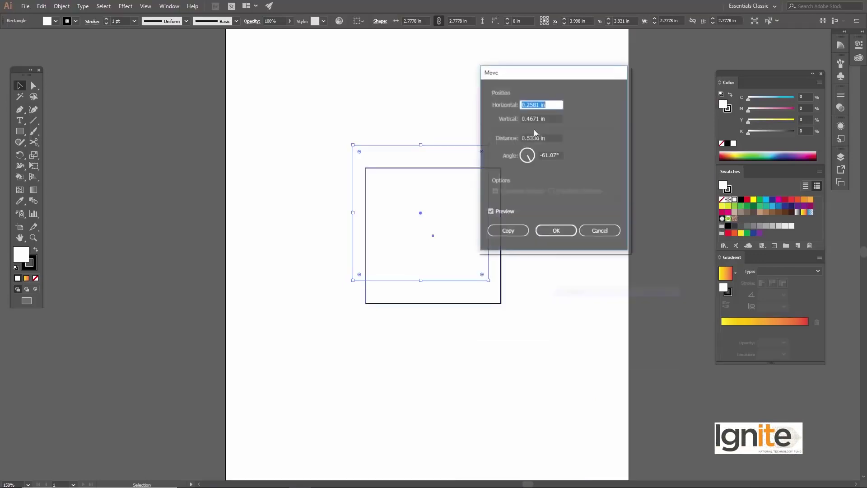
{"action": "left_click_drag", "start_coordinate": [548, 74], "coordinate": [597, 70]}
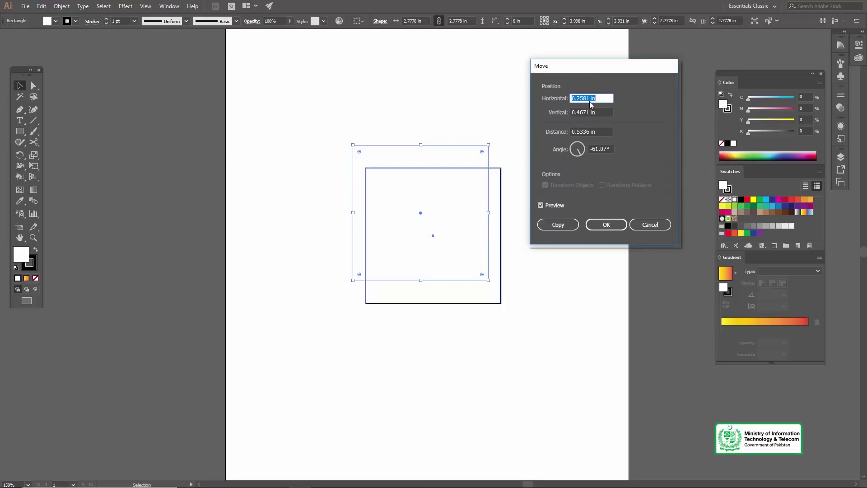
{"action": "left_click", "coordinate": [580, 152]}
{"action": "left_click", "coordinate": [583, 150]}
{"action": "left_click", "coordinate": [562, 224]}
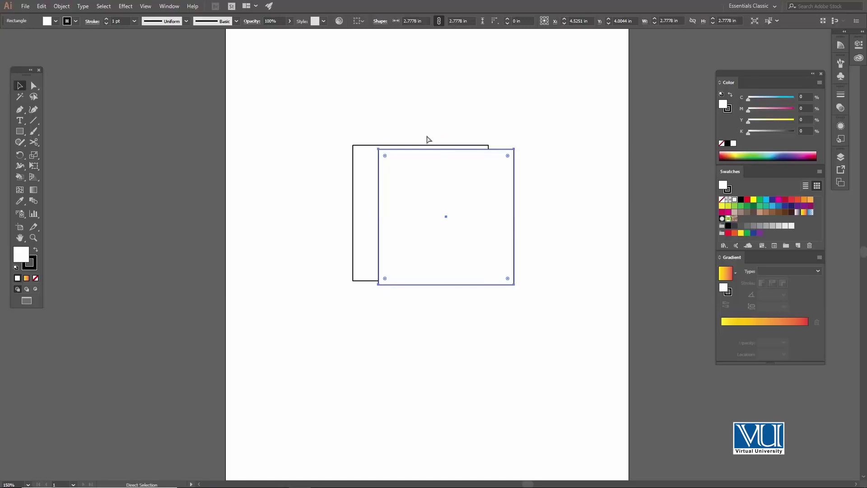
{"action": "key", "text": "ctrl+z"}
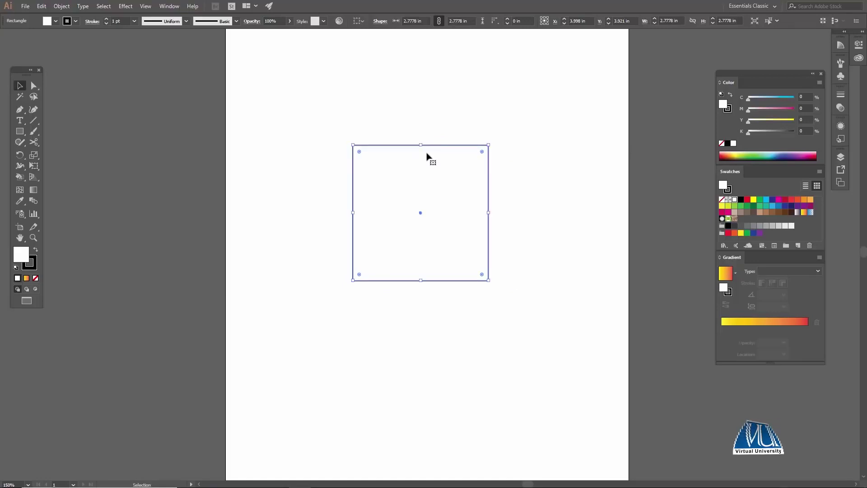
{"action": "right_click", "coordinate": [430, 174]}
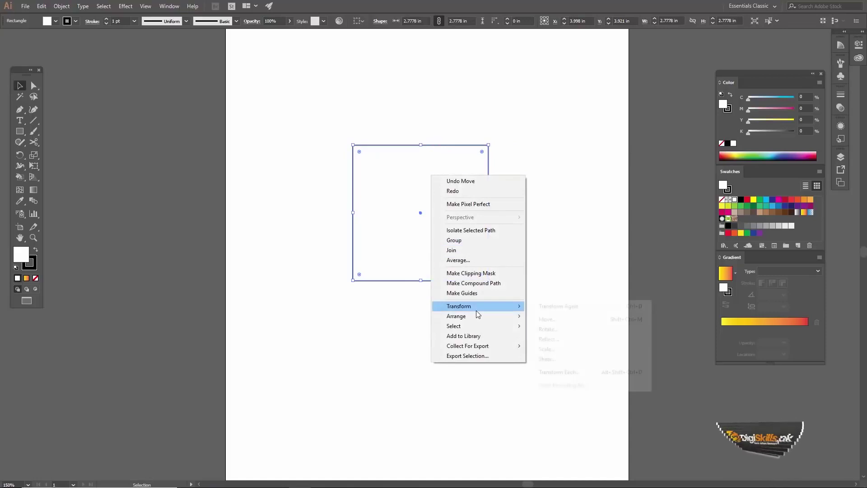
{"action": "mouse_move", "coordinate": [458, 306]}
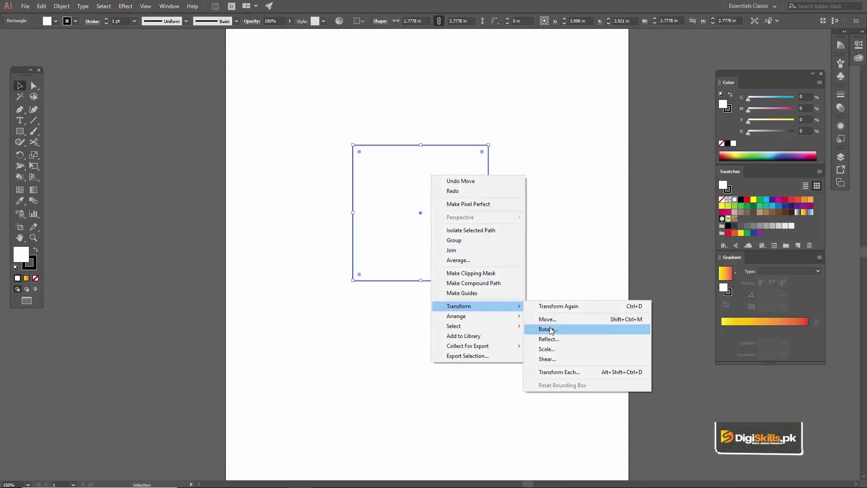
{"action": "left_click", "coordinate": [550, 329]}
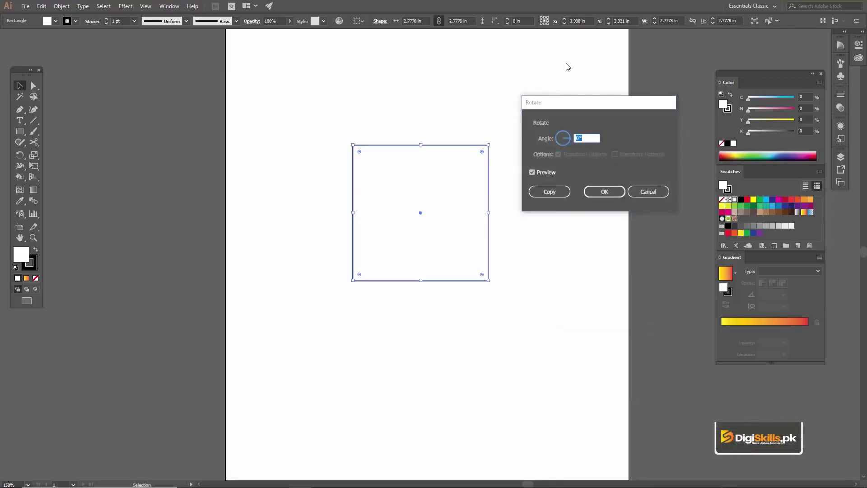
{"action": "left_click_drag", "start_coordinate": [581, 104], "coordinate": [562, 112]}
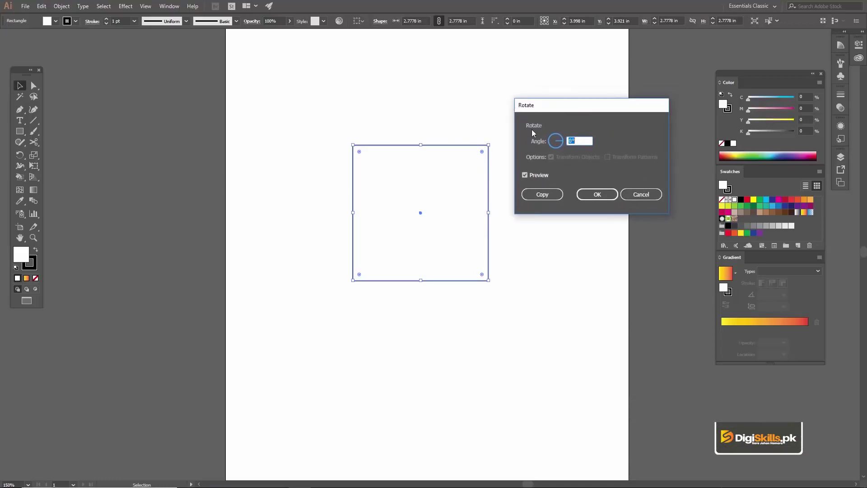
{"action": "left_click_drag", "start_coordinate": [558, 147], "coordinate": [558, 139]}
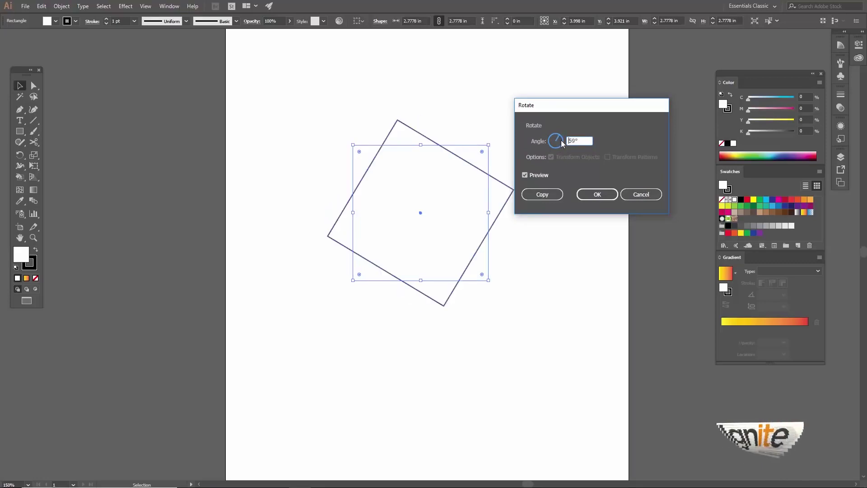
{"action": "left_click", "coordinate": [542, 194]}
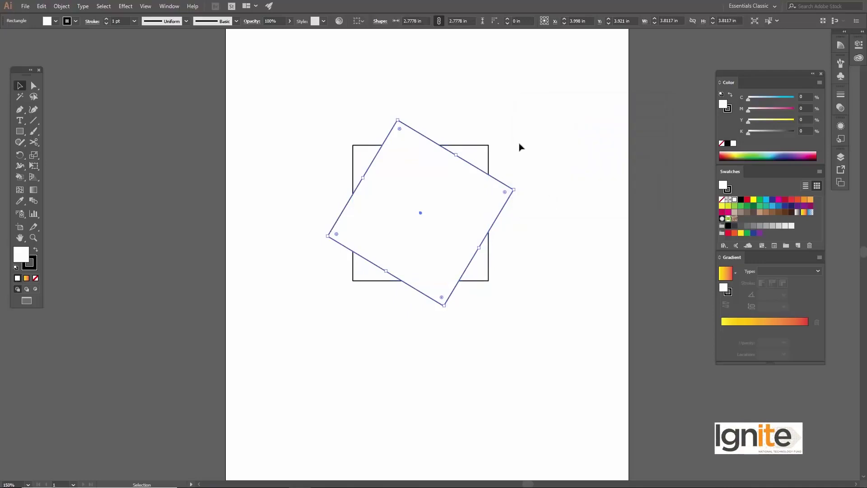
{"action": "left_click", "coordinate": [531, 144]}
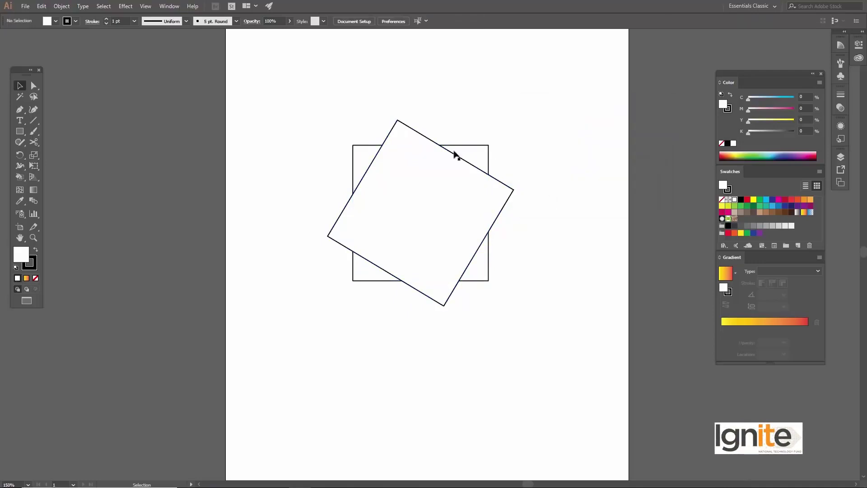
{"action": "left_click", "coordinate": [431, 147]}
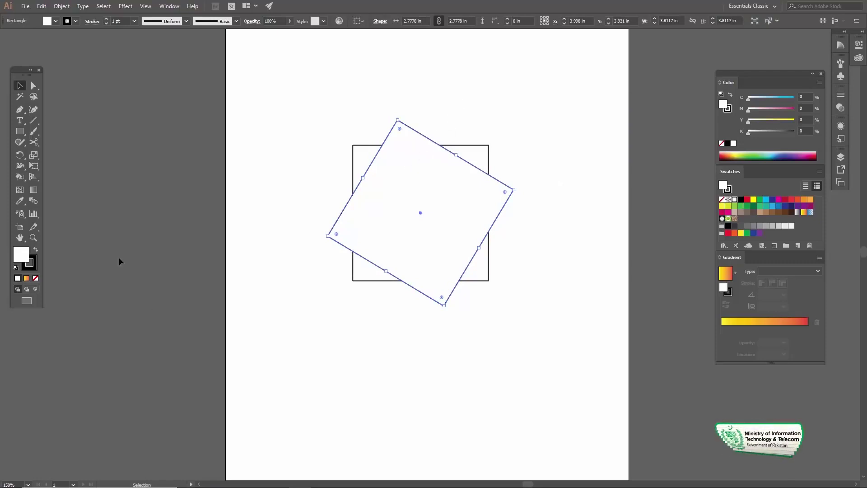
{"action": "key", "text": "Delete"}
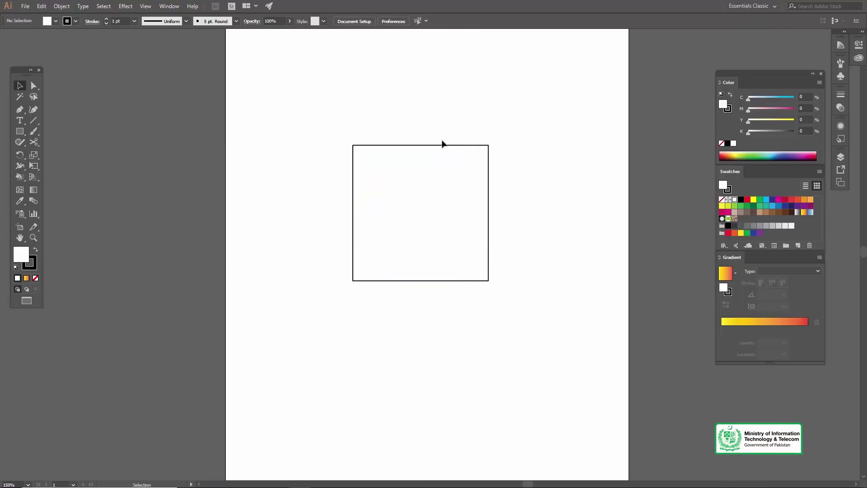
{"action": "left_click", "coordinate": [437, 145]}
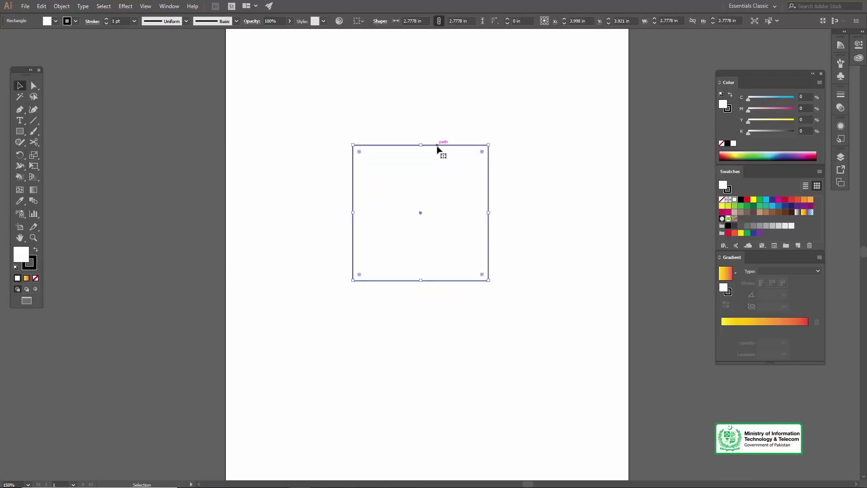
{"action": "right_click", "coordinate": [437, 146]}
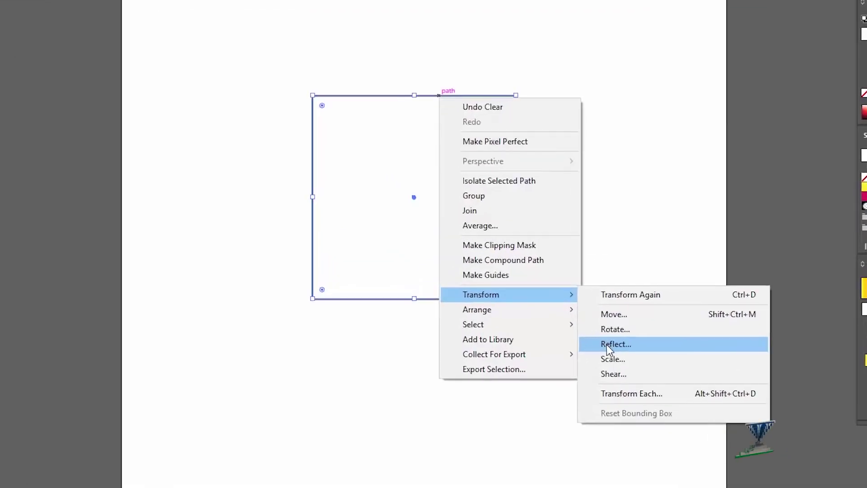
{"action": "left_click", "coordinate": [606, 344]}
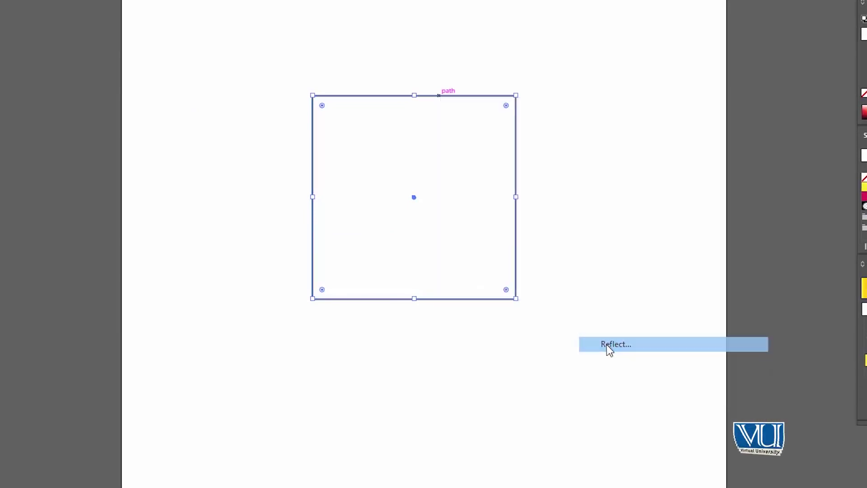
{"action": "left_click_drag", "start_coordinate": [586, 108], "coordinate": [597, 97]}
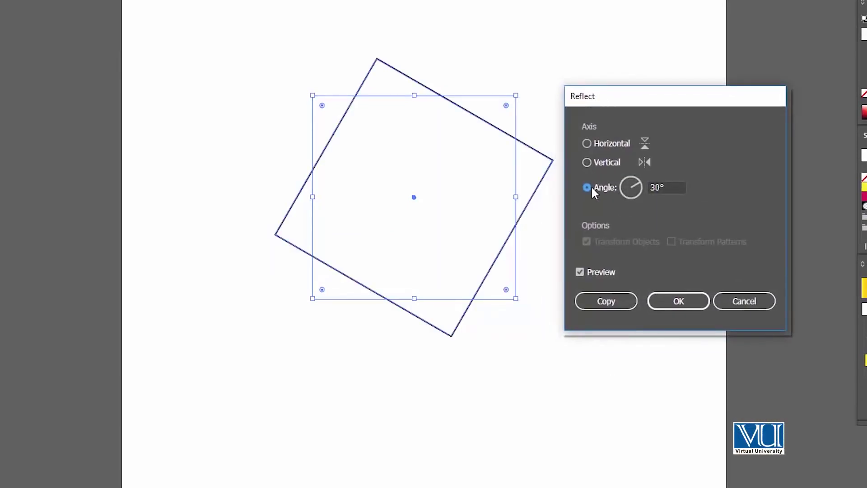
{"action": "left_click", "coordinate": [589, 141]}
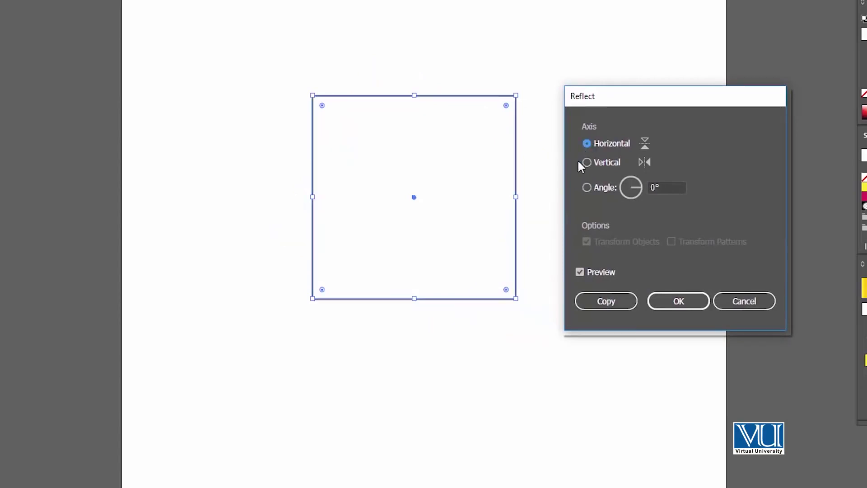
{"action": "left_click", "coordinate": [587, 162]}
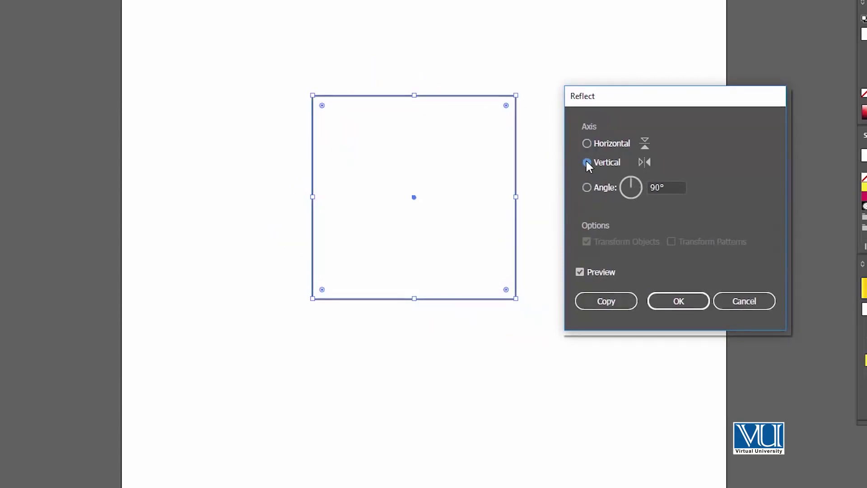
{"action": "left_click", "coordinate": [587, 143]}
{"action": "left_click", "coordinate": [587, 162]}
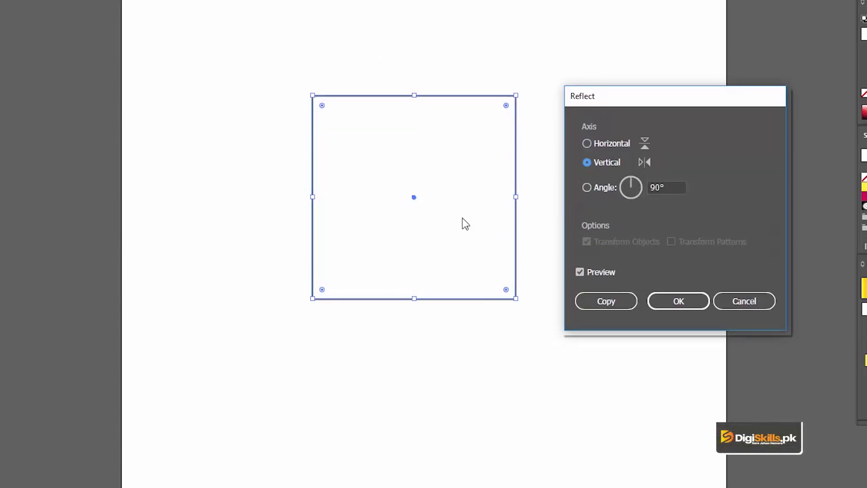
{"action": "left_click", "coordinate": [587, 187]}
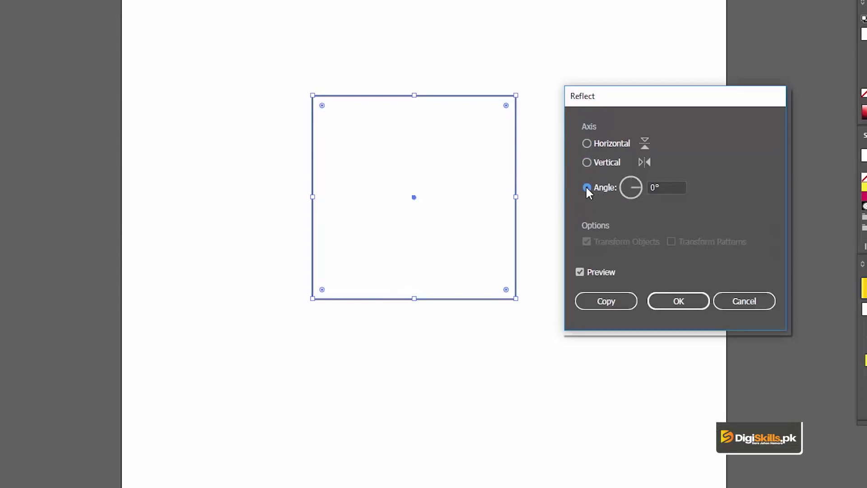
{"action": "left_click", "coordinate": [636, 183]}
{"action": "left_click", "coordinate": [635, 182]}
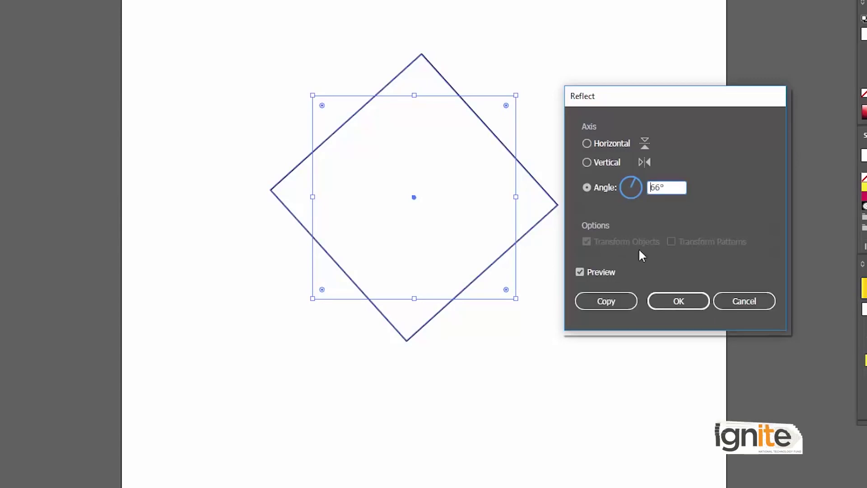
{"action": "left_click", "coordinate": [740, 301]}
- Draw a tall rectangle near the centre of the artboard
{"action": "left_click", "coordinate": [557, 248]}
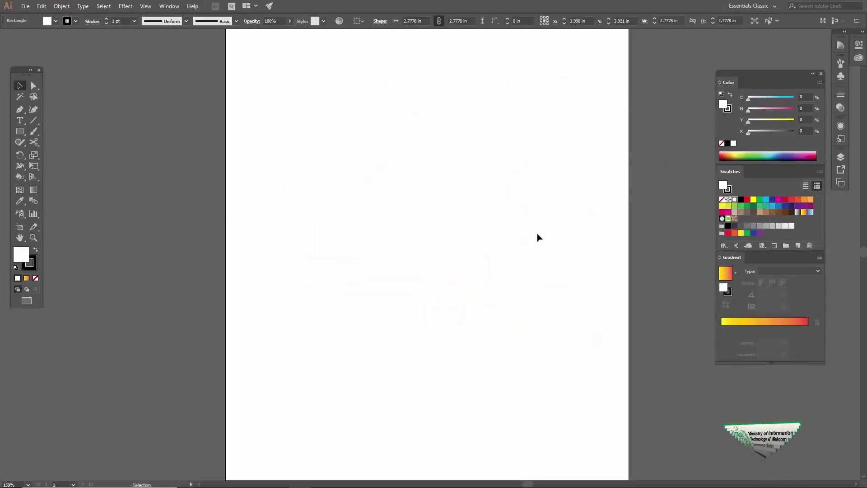
{"action": "left_click", "coordinate": [19, 131]}
{"action": "mouse_move", "coordinate": [387, 198]}
{"action": "left_mouse_down"}
{"action": "mouse_move", "coordinate": [412, 304]}
{"action": "mouse_move", "coordinate": [424, 317]}
{"action": "left_mouse_up"}
{"action": "key", "text": "v"}
- Make a reflected copy of the rectangle across a 27° axis, then delete it and reselect the rectangle
{"action": "right_click", "coordinate": [414, 228]}
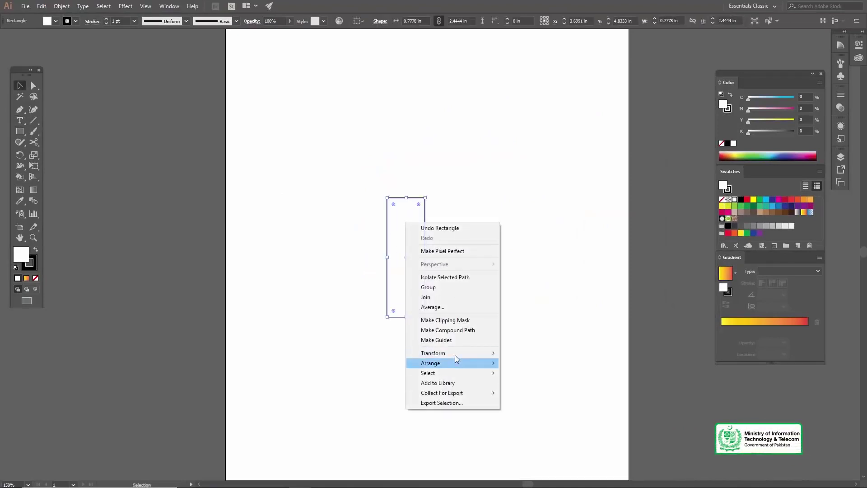
{"action": "mouse_move", "coordinate": [434, 353]}
{"action": "left_click", "coordinate": [522, 386]}
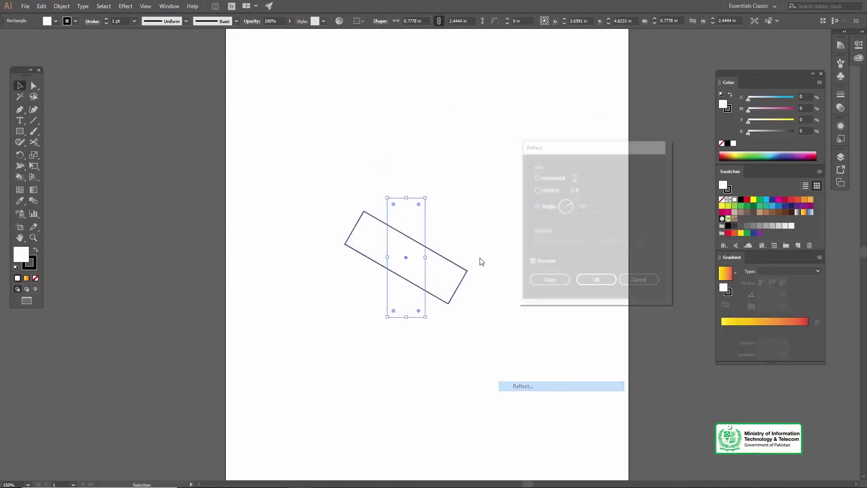
{"action": "left_click", "coordinate": [545, 192]}
{"action": "left_click", "coordinate": [541, 179]}
{"action": "left_click", "coordinate": [539, 206]}
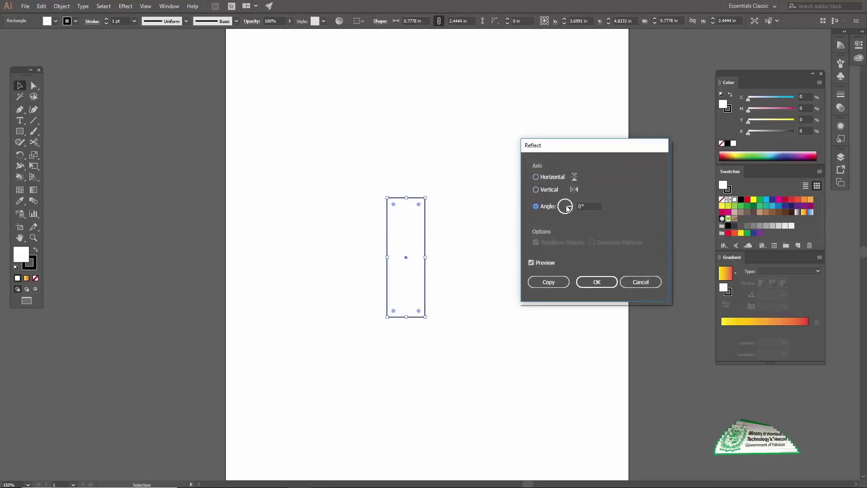
{"action": "left_click", "coordinate": [569, 204]}
{"action": "left_click", "coordinate": [570, 204]}
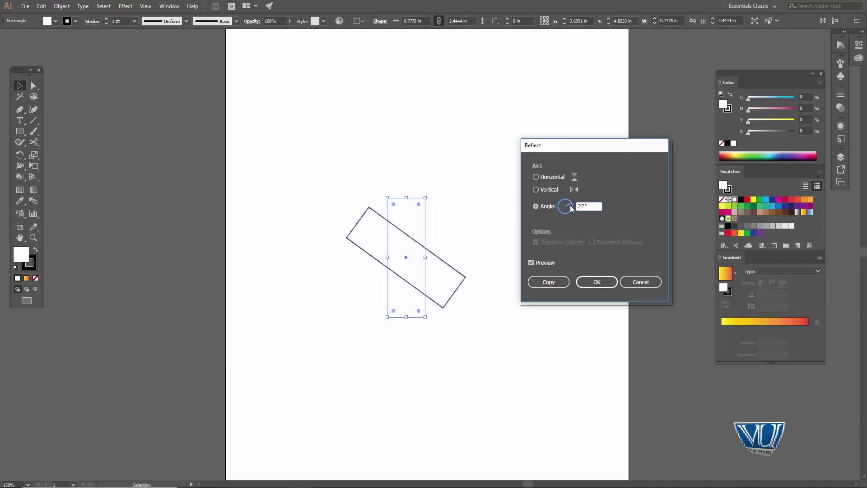
{"action": "left_click", "coordinate": [563, 283]}
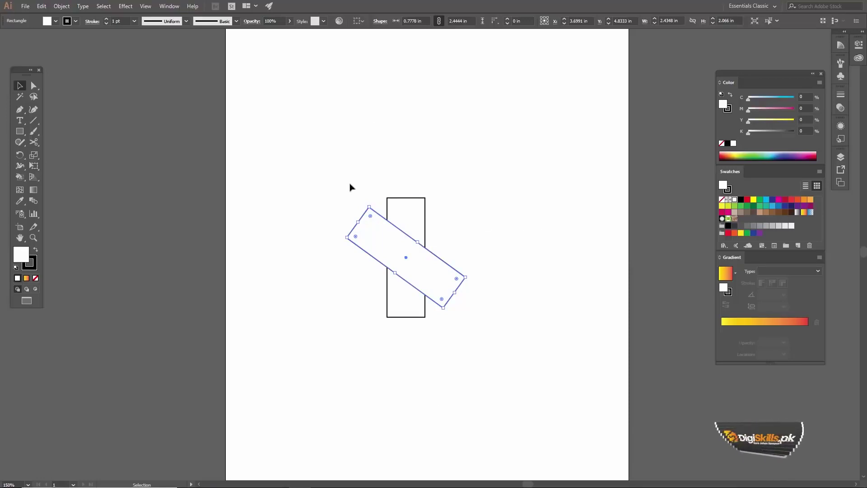
{"action": "key", "text": "Delete"}
{"action": "key", "text": "ctrl+a"}
- Make a copy of the rectangle scaled 70% horizontally and 50% vertically, then undo it
{"action": "right_click", "coordinate": [418, 232]}
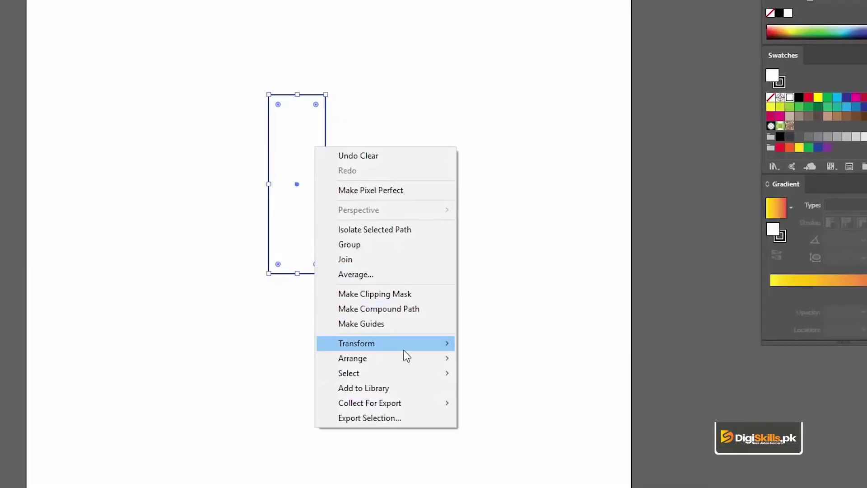
{"action": "mouse_move", "coordinate": [357, 343]}
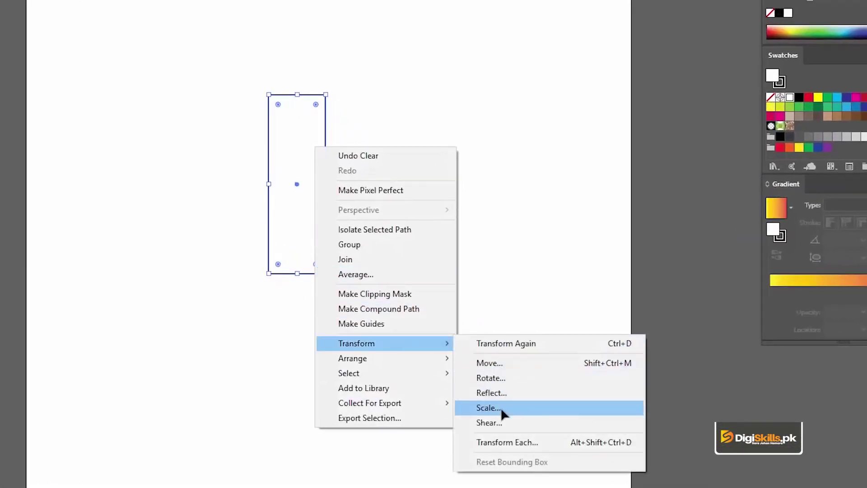
{"action": "left_click", "coordinate": [500, 407]}
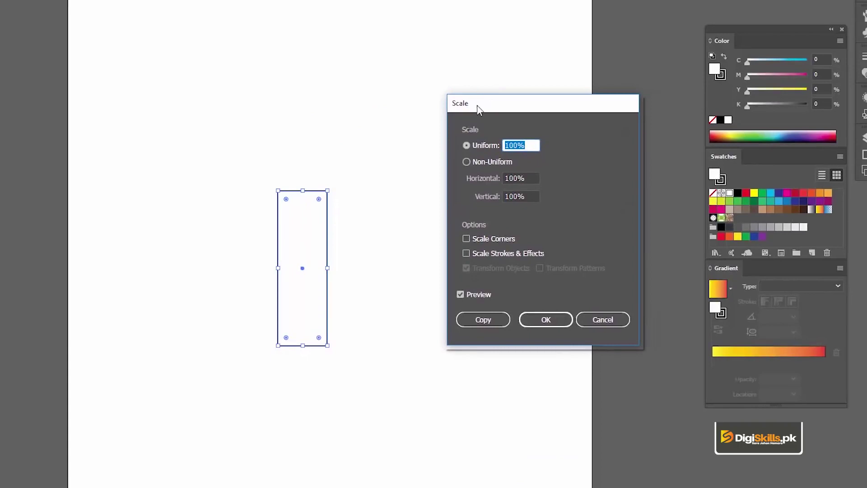
{"action": "left_click", "coordinate": [466, 161]}
{"action": "left_click", "coordinate": [468, 145]}
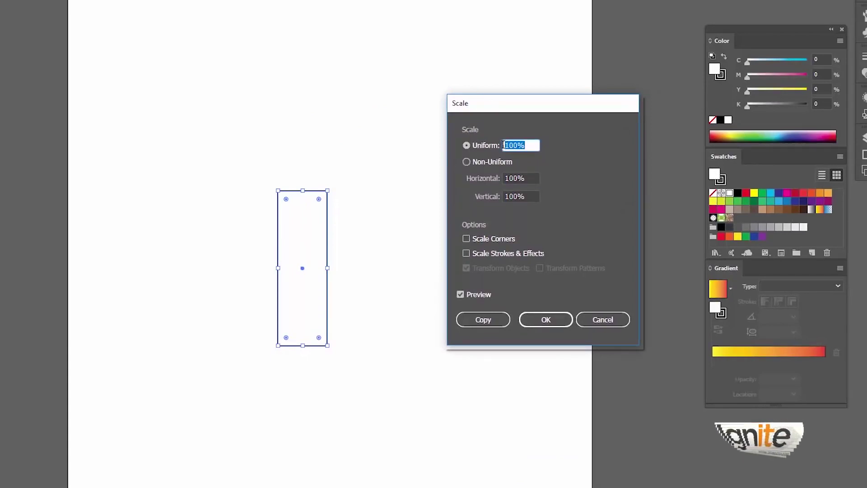
{"action": "left_click", "coordinate": [466, 161]}
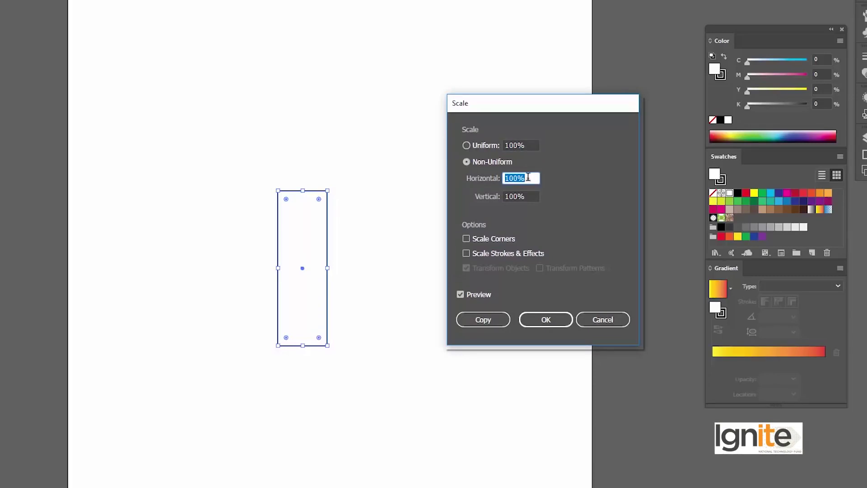
{"action": "left_click", "coordinate": [526, 145]}
{"action": "left_click", "coordinate": [498, 146]}
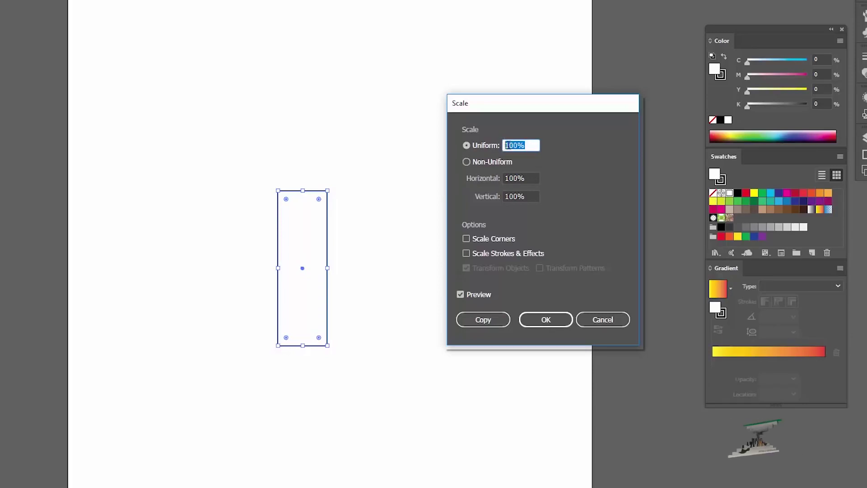
{"action": "type", "text": "50"}
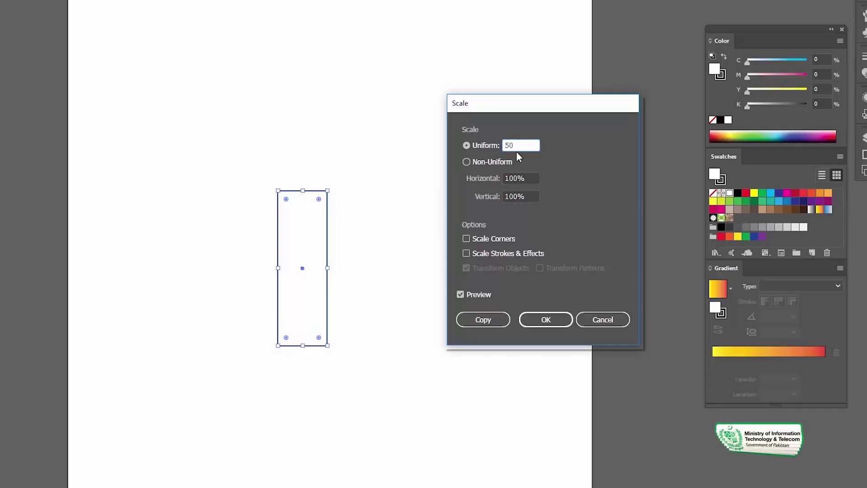
{"action": "left_click", "coordinate": [481, 159]}
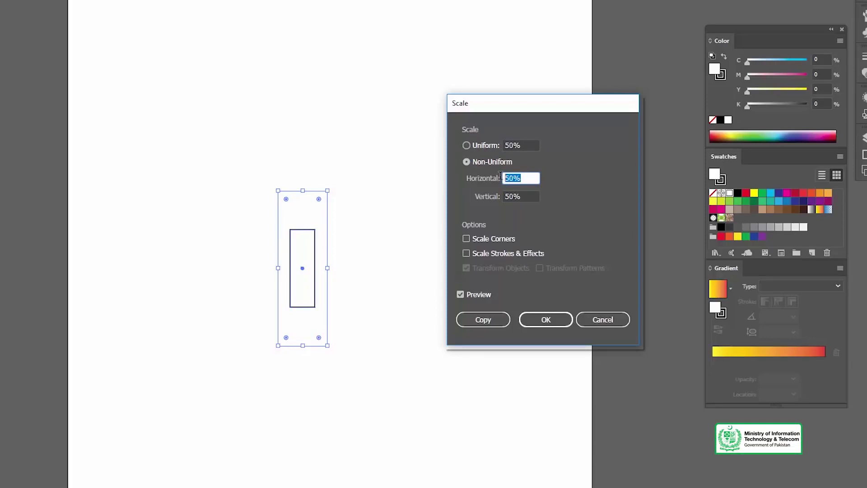
{"action": "type", "text": "70"}
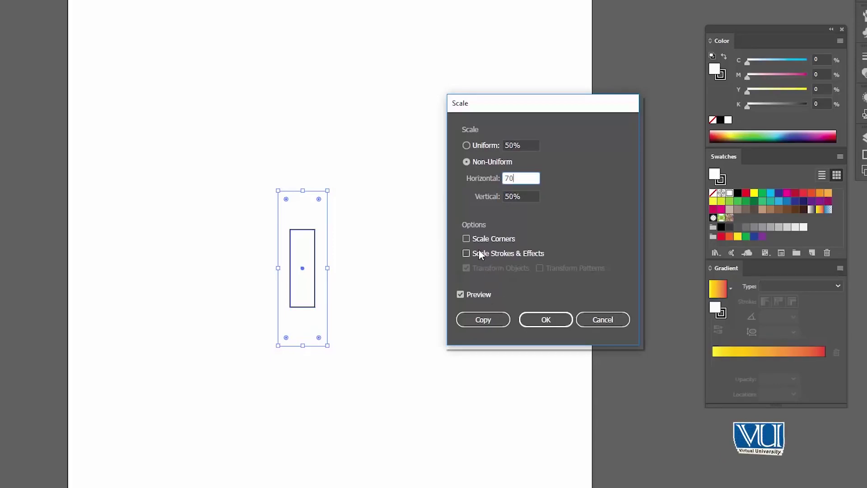
{"action": "left_click", "coordinate": [484, 318]}
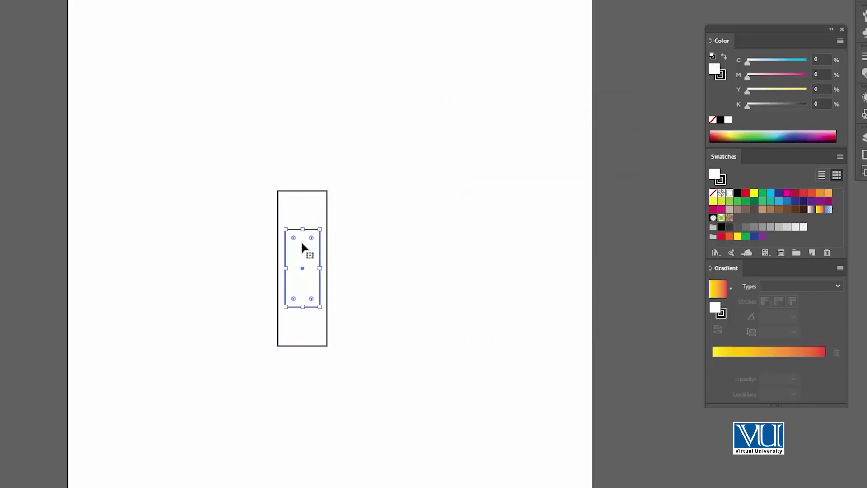
{"action": "key", "text": "ctrl+z"}
- Scale the rectangle non-uniformly to 150% horizontal and 200% vertical, with Scale Corners off
{"action": "right_click", "coordinate": [309, 223]}
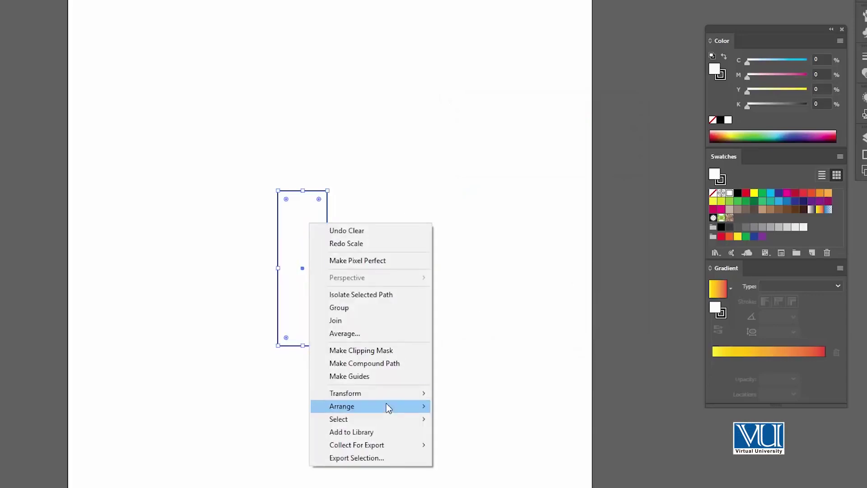
{"action": "left_click", "coordinate": [456, 449]}
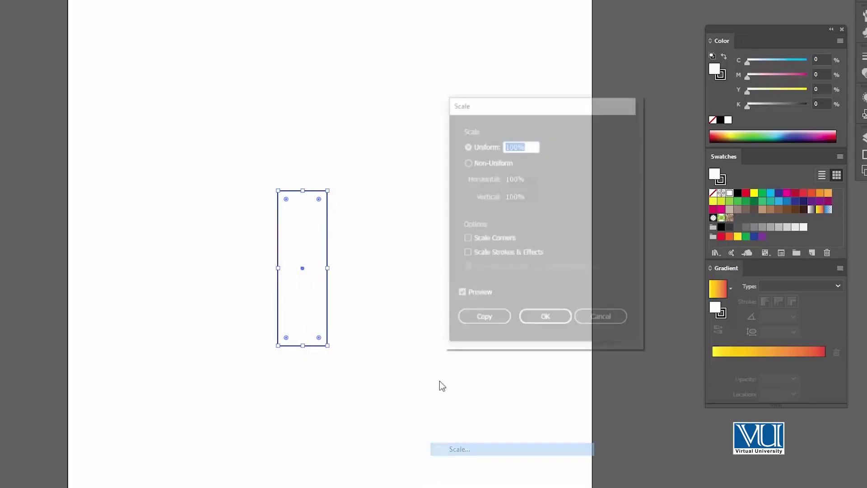
{"action": "left_click", "coordinate": [466, 238]}
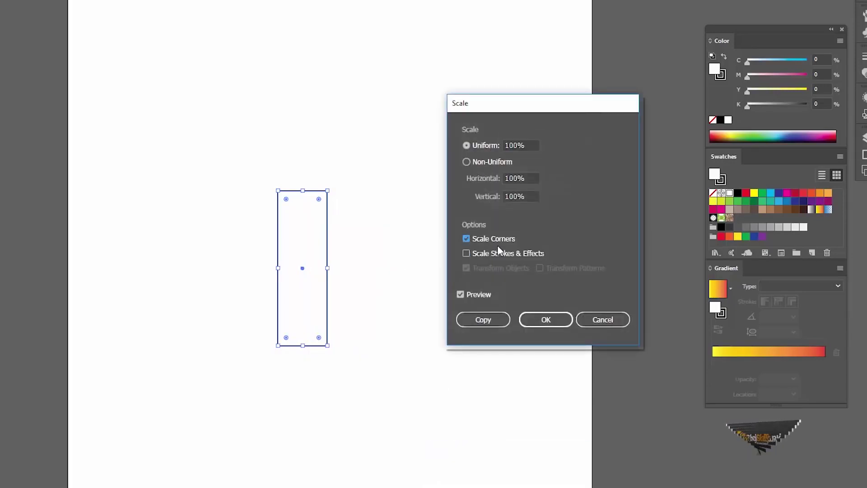
{"action": "left_click", "coordinate": [469, 238]}
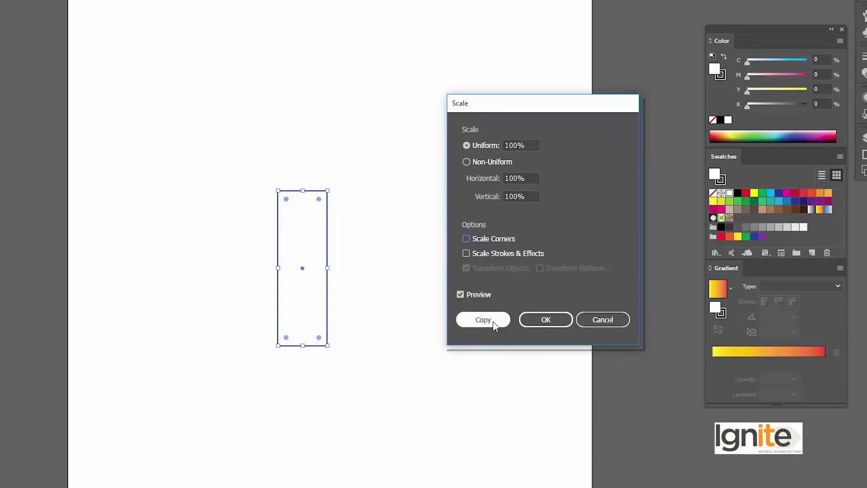
{"action": "left_click", "coordinate": [527, 180]}
{"action": "type", "text": "150"}
{"action": "key", "text": "Tab"}
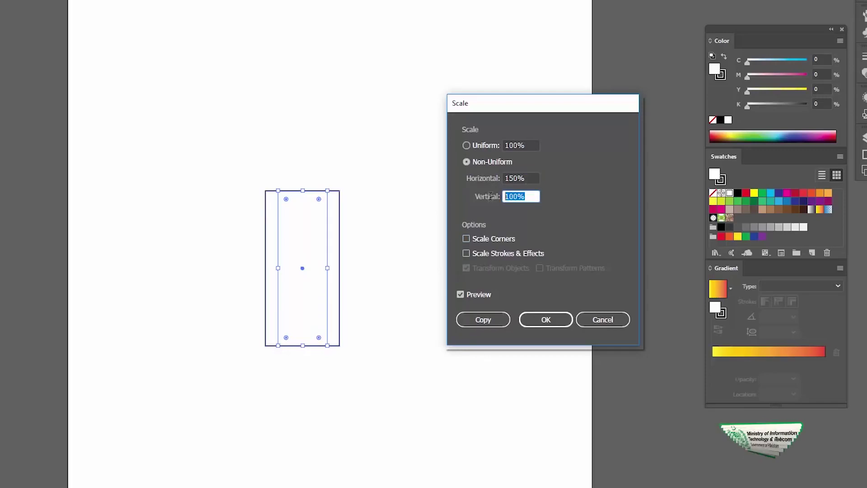
{"action": "type", "text": "200"}
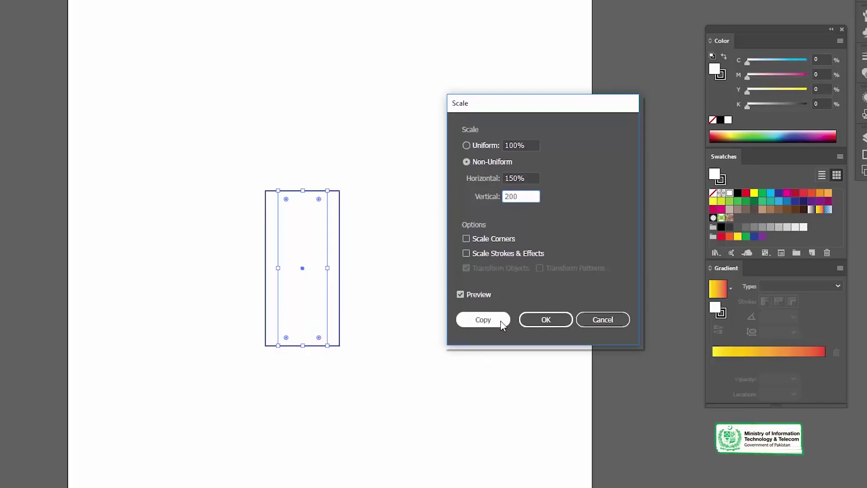
{"action": "left_click", "coordinate": [497, 319]}
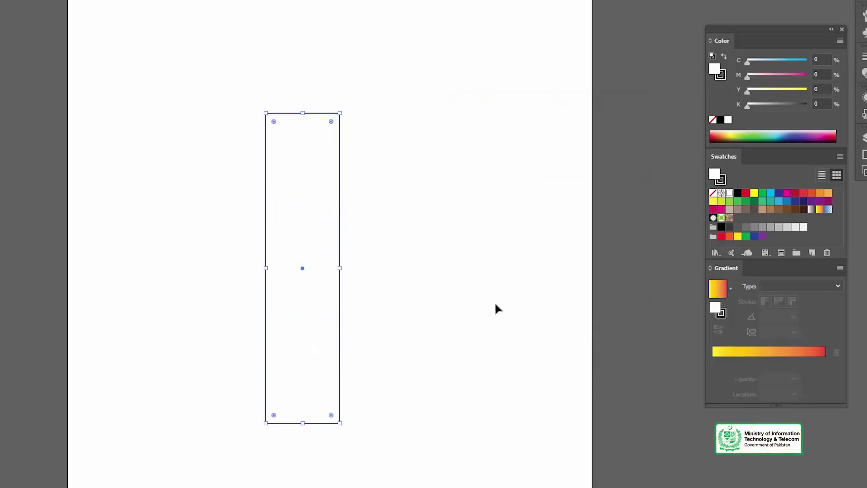
- Deselect everything and draw a 2.59-inch square from its centre on the artboard
{"action": "left_click", "coordinate": [395, 151]}
{"action": "left_click", "coordinate": [313, 131]}
{"action": "left_click", "coordinate": [393, 182]}
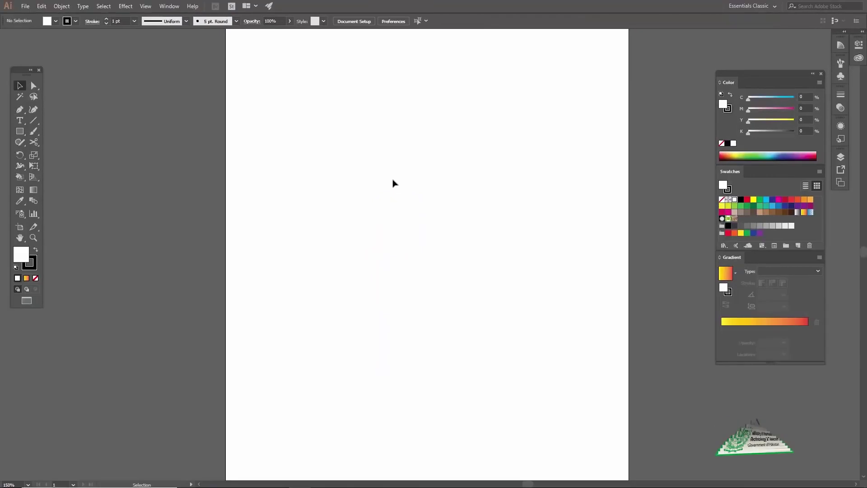
{"action": "left_click", "coordinate": [19, 131]}
{"action": "left_click", "coordinate": [31, 130]}
{"action": "left_click_drag", "start_coordinate": [431, 221], "coordinate": [495, 283]}
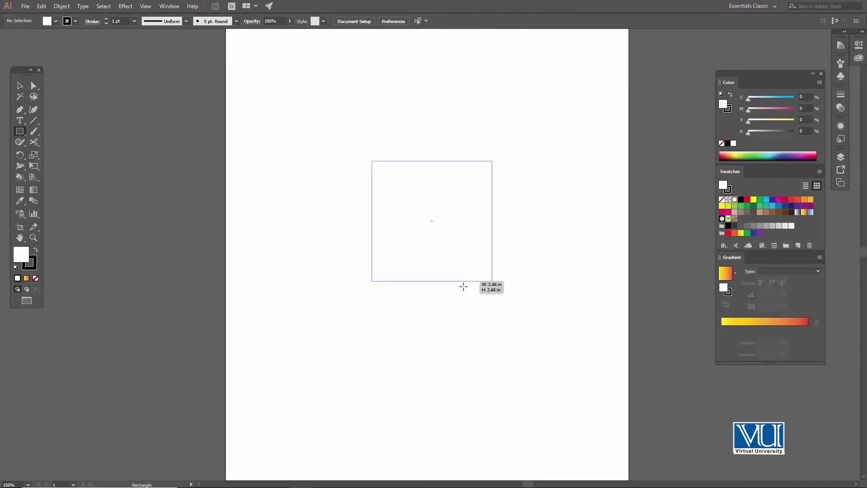
{"action": "key", "text": "v"}
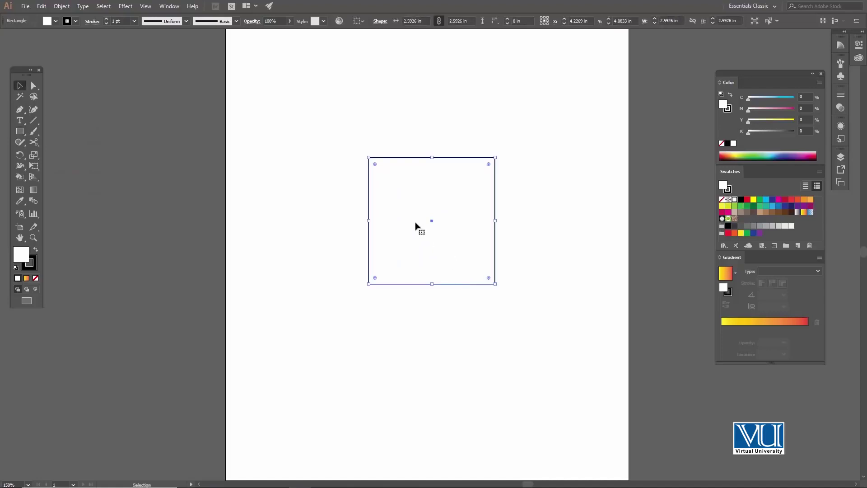
{"action": "right_click", "coordinate": [437, 174]}
{"action": "mouse_move", "coordinate": [316, 319]}
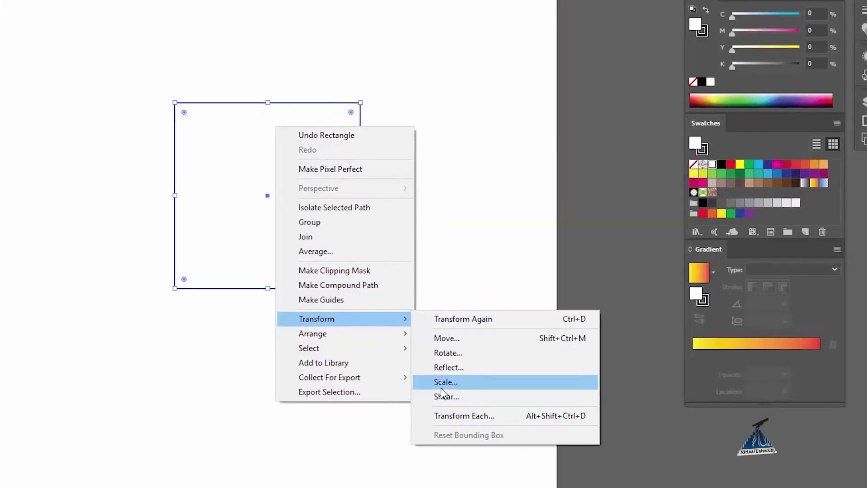
{"action": "left_click", "coordinate": [437, 400]}
{"action": "mouse_move", "coordinate": [378, 27]}
{"action": "left_mouse_down"}
{"action": "mouse_move", "coordinate": [413, 24]}
{"action": "mouse_move", "coordinate": [420, 2]}
{"action": "left_mouse_up"}
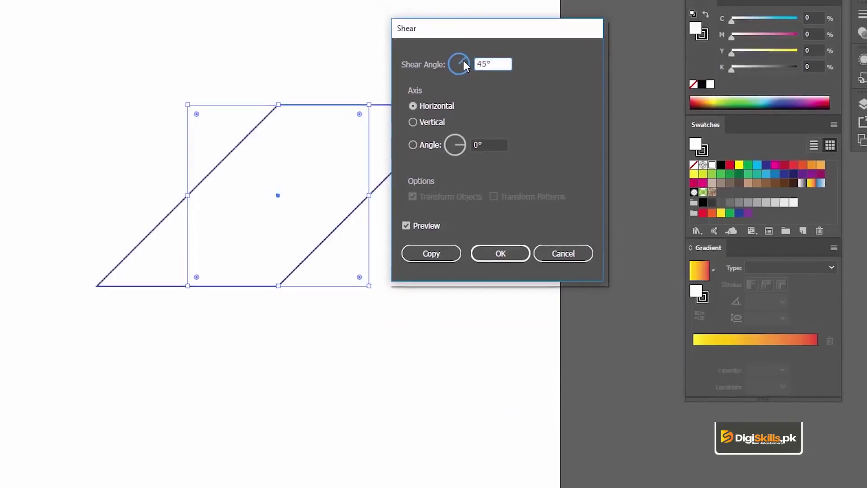
{"action": "left_click", "coordinate": [488, 75]}
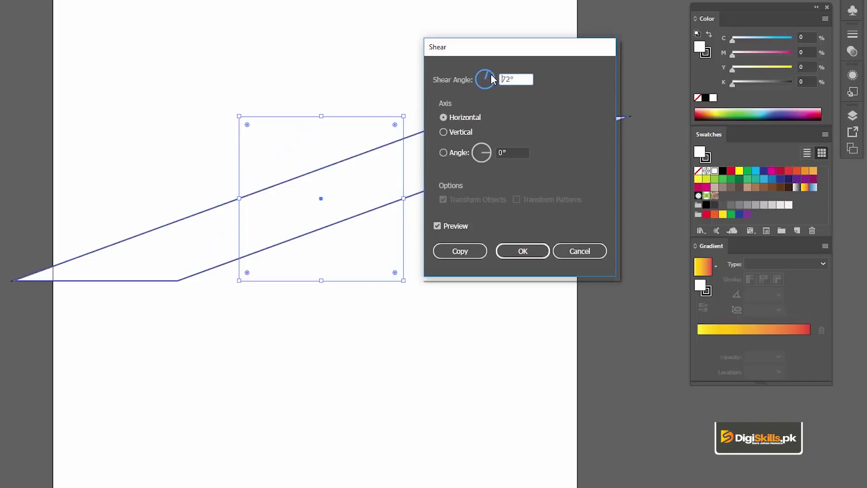
{"action": "left_click_drag", "start_coordinate": [491, 75], "coordinate": [492, 76]}
{"action": "left_click", "coordinate": [493, 79]}
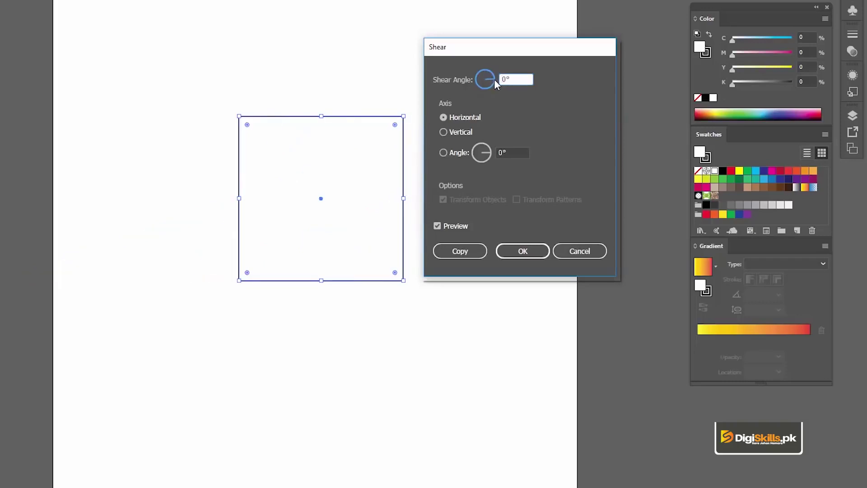
{"action": "left_click", "coordinate": [491, 82]}
{"action": "left_click", "coordinate": [488, 82]}
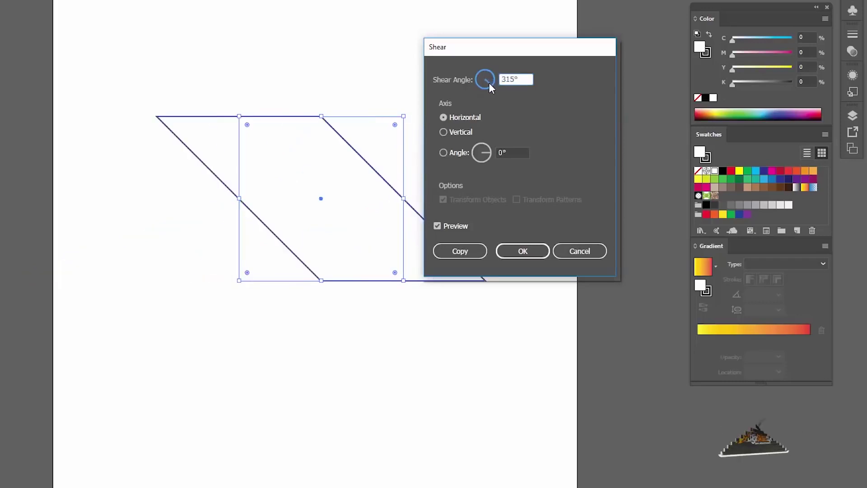
{"action": "left_click", "coordinate": [488, 83]}
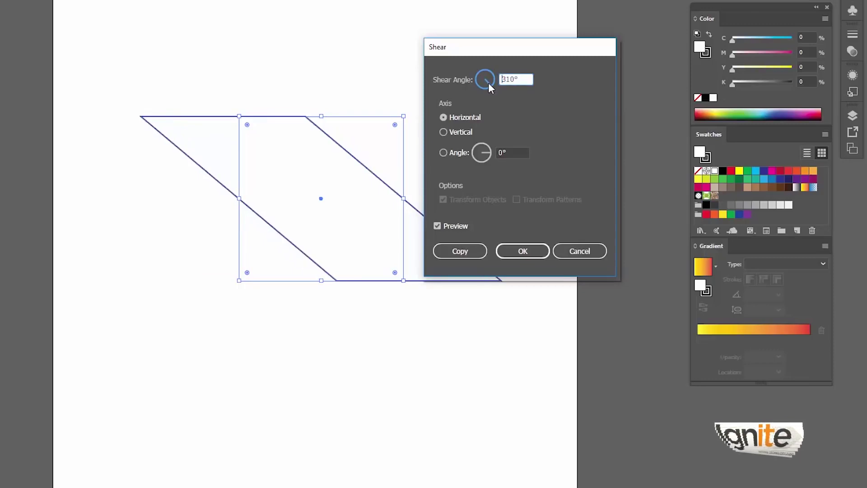
{"action": "left_click", "coordinate": [485, 82]}
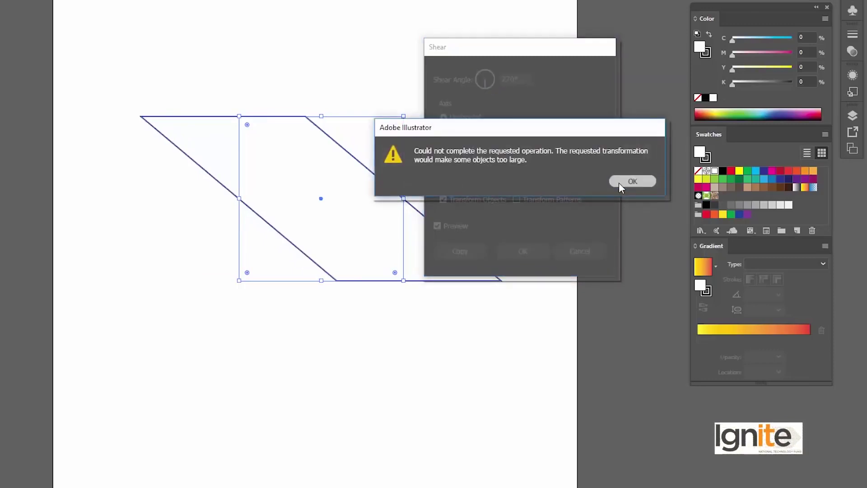
{"action": "left_click", "coordinate": [618, 182]}
{"action": "left_click", "coordinate": [480, 80]}
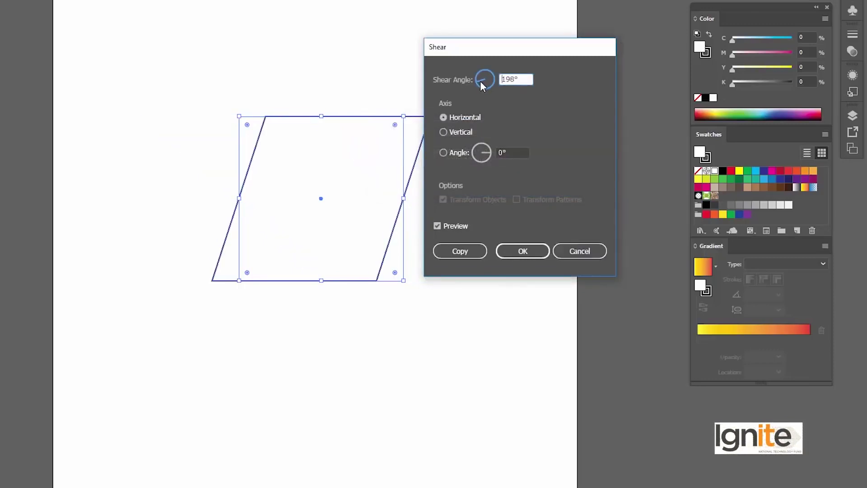
{"action": "left_click", "coordinate": [479, 80]}
{"action": "left_click", "coordinate": [479, 83]}
{"action": "left_click", "coordinate": [481, 83]}
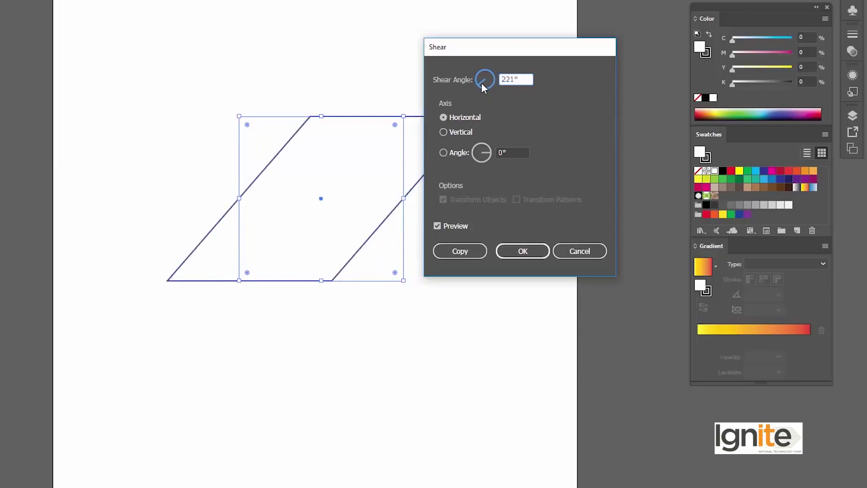
{"action": "left_click", "coordinate": [455, 131]}
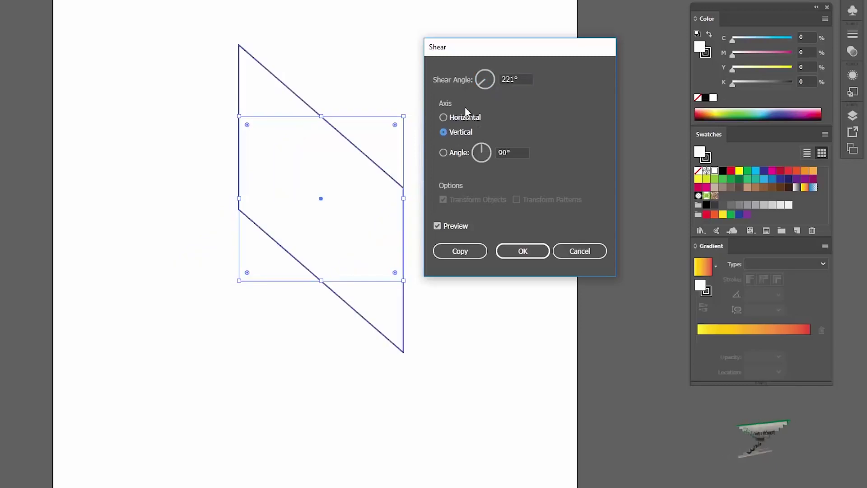
{"action": "left_click", "coordinate": [479, 83]}
{"action": "left_click", "coordinate": [480, 77]}
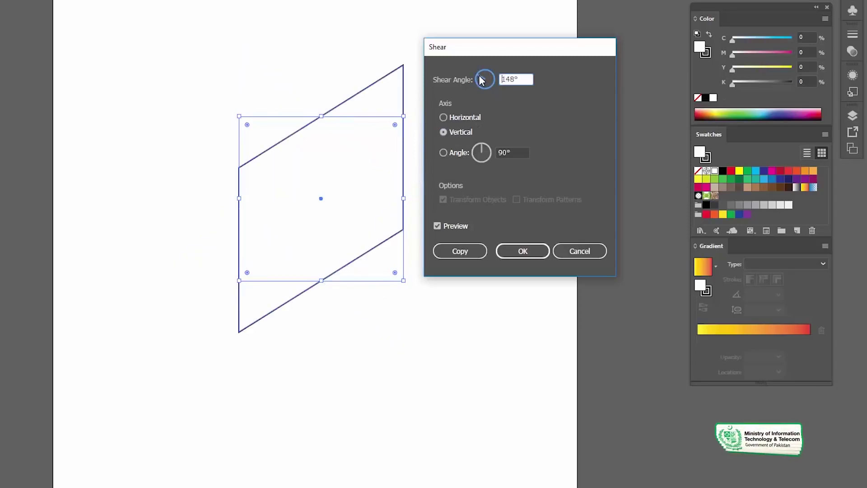
{"action": "left_click", "coordinate": [482, 79]}
{"action": "left_click", "coordinate": [479, 77]}
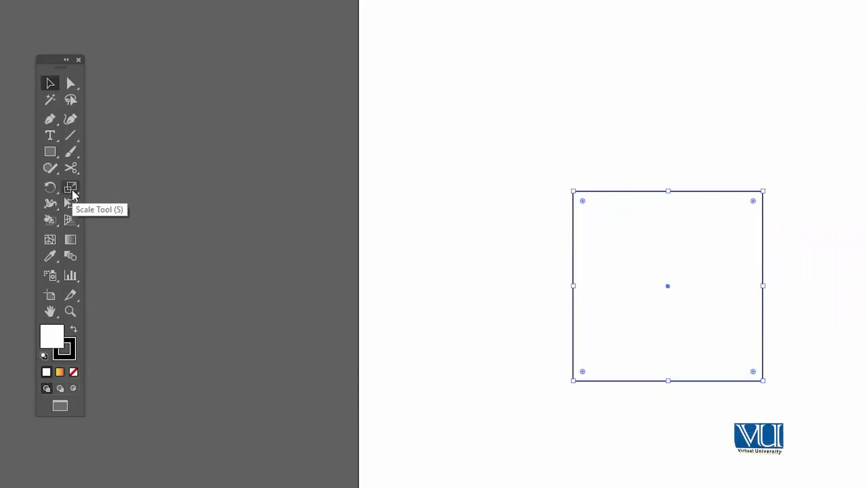
- Choose the Free Transform Tool from the Tools panel flyout
{"action": "left_click", "coordinate": [71, 203]}
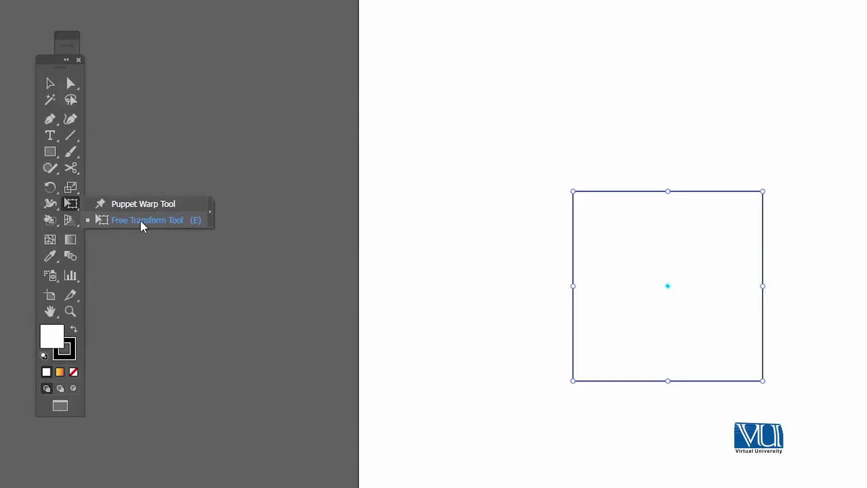
{"action": "left_click", "coordinate": [143, 221]}
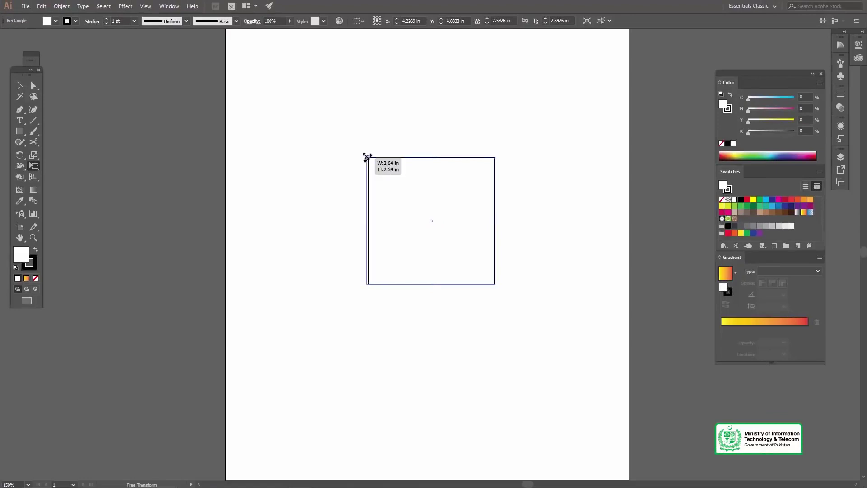
- Try distorting the top-left corner, undo it, then pull the top-right corner up and outward
{"action": "mouse_move", "coordinate": [367, 157]}
{"action": "left_mouse_down"}
{"action": "mouse_move", "coordinate": [360, 128]}
{"action": "mouse_move", "coordinate": [354, 136]}
{"action": "mouse_move", "coordinate": [387, 110]}
{"action": "mouse_move", "coordinate": [317, 127]}
{"action": "mouse_move", "coordinate": [333, 107]}
{"action": "left_mouse_up"}
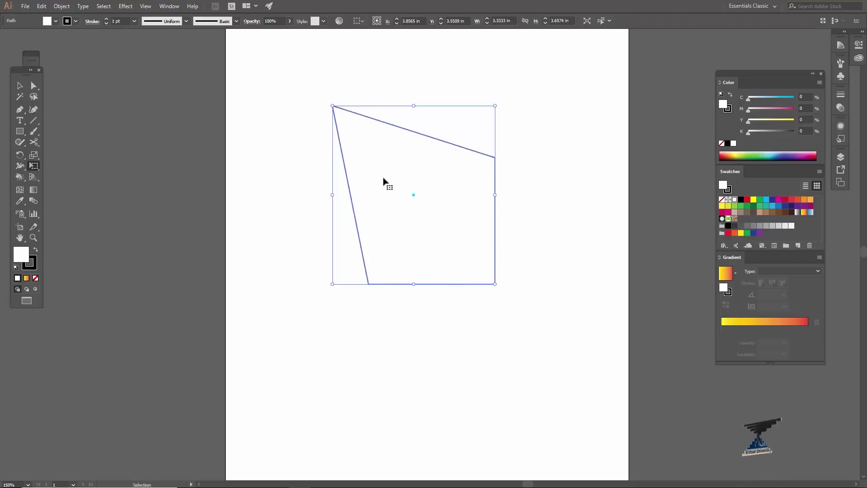
{"action": "key", "text": "ctrl+z"}
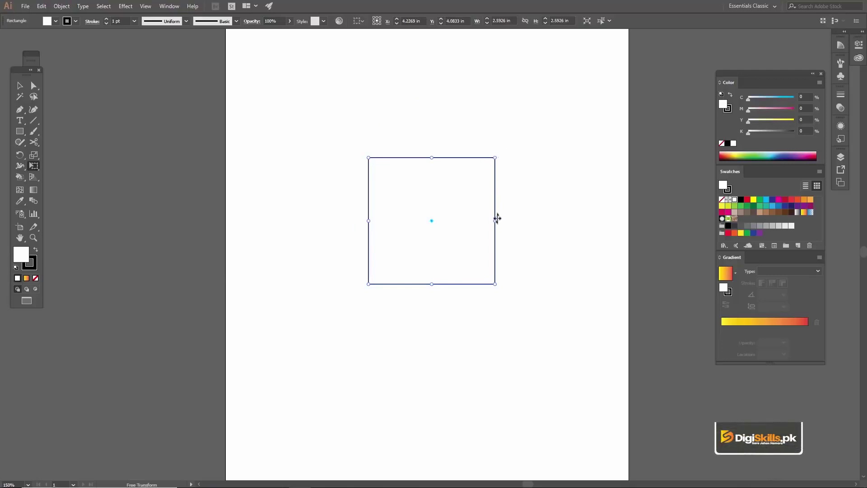
{"action": "mouse_move", "coordinate": [493, 156]}
{"action": "left_mouse_down"}
{"action": "mouse_move", "coordinate": [521, 87]}
{"action": "mouse_move", "coordinate": [482, 87]}
{"action": "mouse_move", "coordinate": [531, 106]}
{"action": "mouse_move", "coordinate": [542, 93]}
{"action": "left_mouse_up"}
- After trial skews, slant the square into a right-leaning parallelogram about 5.19 × 3.83 in
{"action": "key", "text": "ctrl+z"}
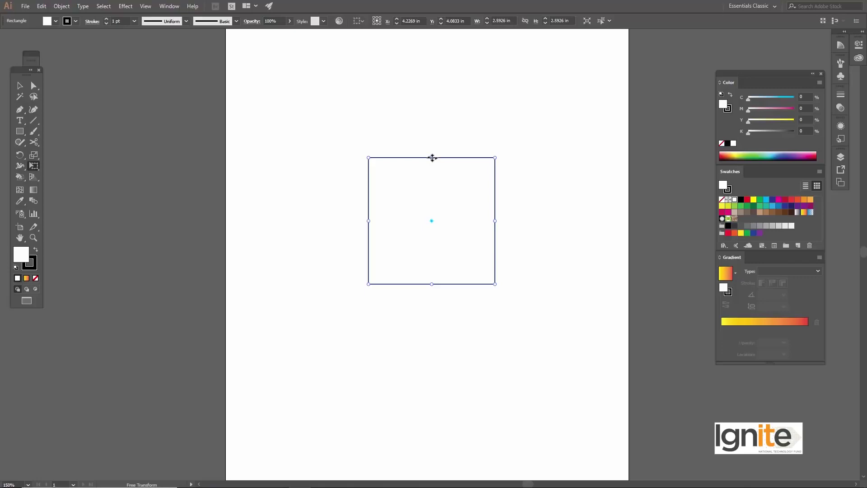
{"action": "left_click_drag", "start_coordinate": [432, 158], "coordinate": [506, 158]}
{"action": "key", "text": "ctrl+z"}
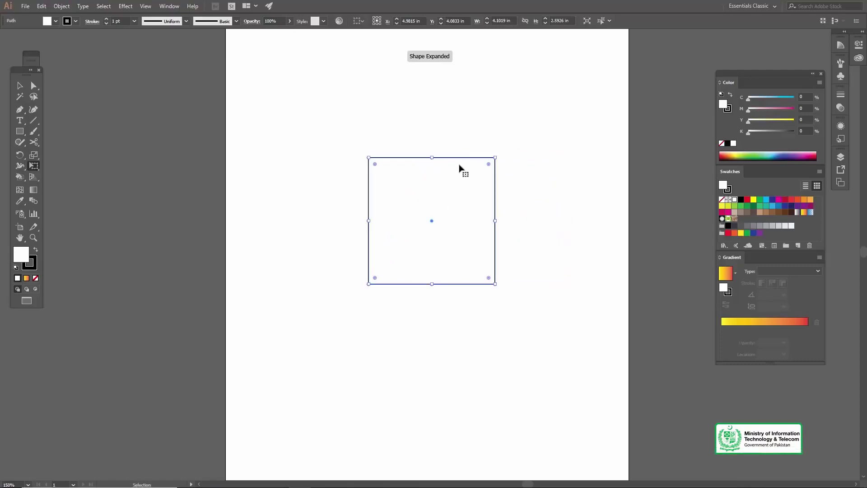
{"action": "mouse_move", "coordinate": [497, 219]}
{"action": "left_mouse_down"}
{"action": "mouse_move", "coordinate": [507, 157]}
{"action": "mouse_move", "coordinate": [501, 194]}
{"action": "mouse_move", "coordinate": [497, 163]}
{"action": "left_mouse_up"}
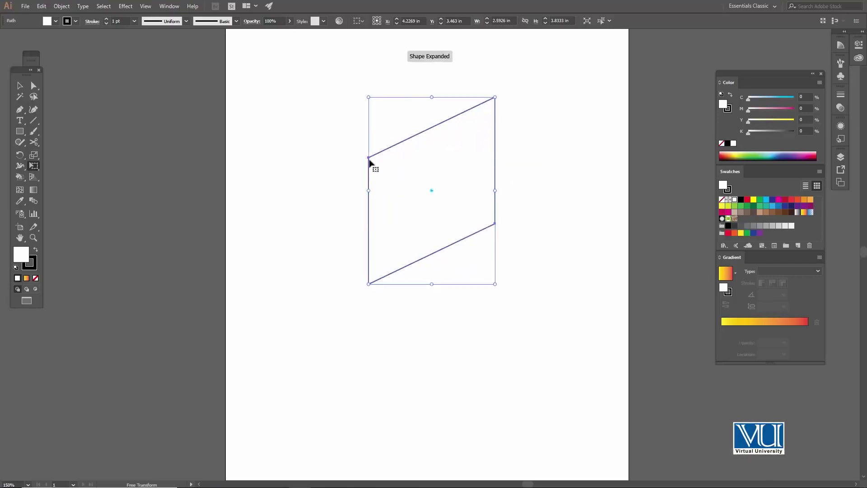
{"action": "key", "text": "ctrl+z"}
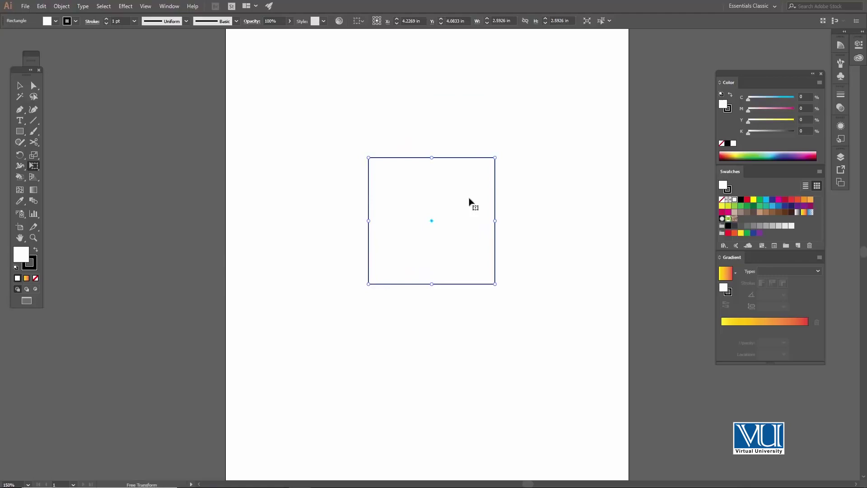
{"action": "mouse_move", "coordinate": [434, 157]}
{"action": "left_mouse_down"}
{"action": "mouse_move", "coordinate": [459, 137]}
{"action": "mouse_move", "coordinate": [410, 103]}
{"action": "mouse_move", "coordinate": [461, 101]}
{"action": "mouse_move", "coordinate": [406, 151]}
{"action": "mouse_move", "coordinate": [412, 113]}
{"action": "mouse_move", "coordinate": [522, 145]}
{"action": "mouse_move", "coordinate": [414, 99]}
{"action": "mouse_move", "coordinate": [340, 83]}
{"action": "mouse_move", "coordinate": [513, 85]}
{"action": "mouse_move", "coordinate": [560, 97]}
{"action": "left_mouse_up"}
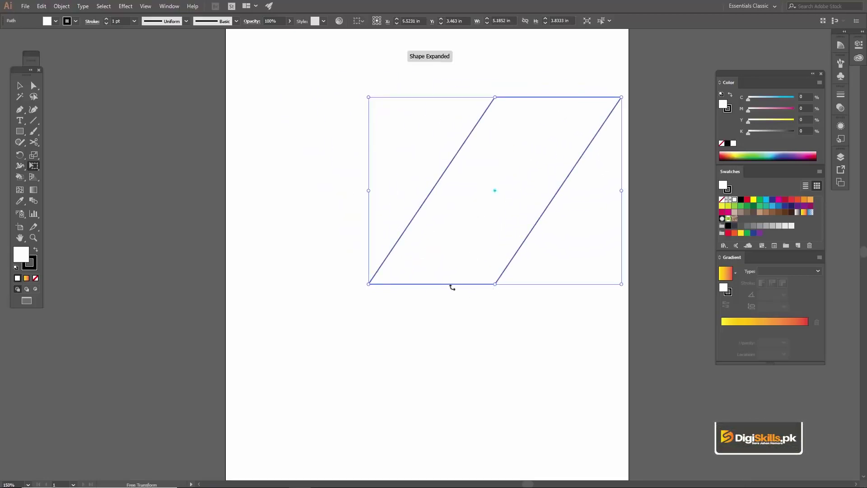